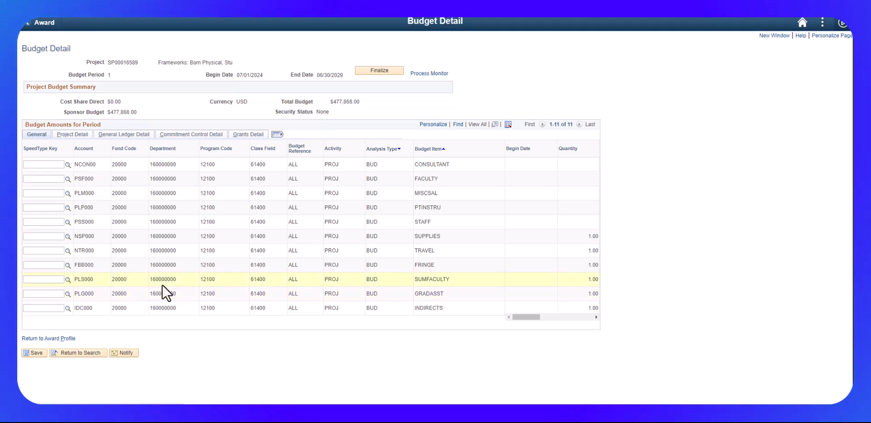
# Return to the award profile, view its contract, and open the pending billing plan of the GRANTS_REIMBURSABL contract line.
pyautogui.click(50, 339)
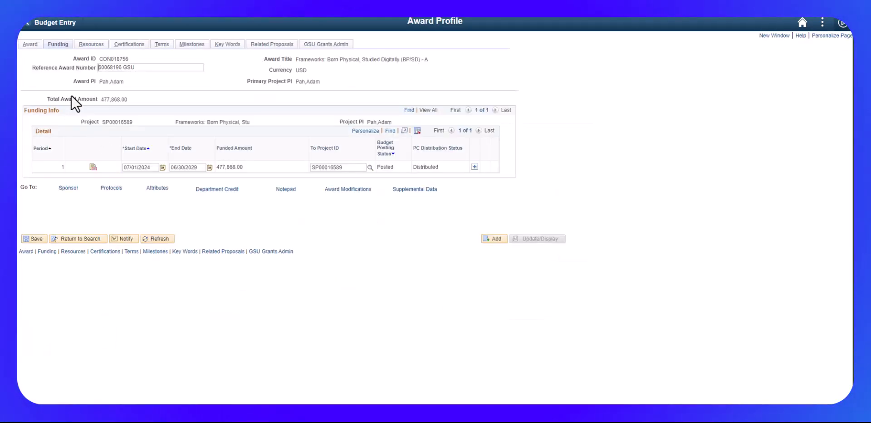
pyautogui.click(30, 44)
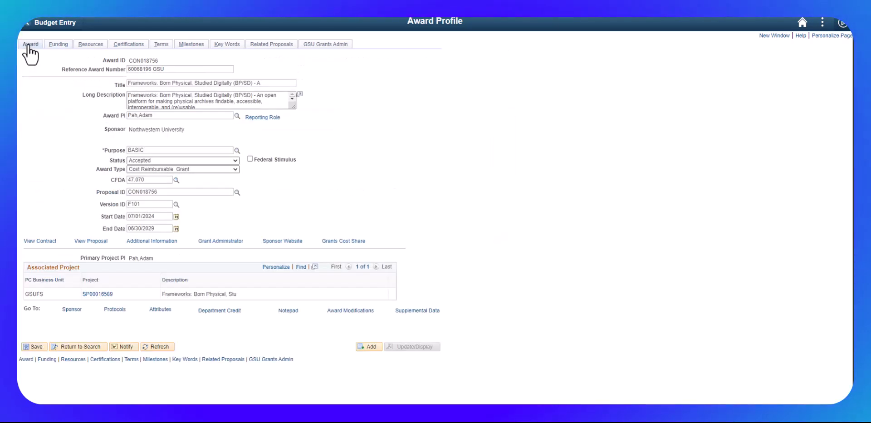
pyautogui.click(32, 241)
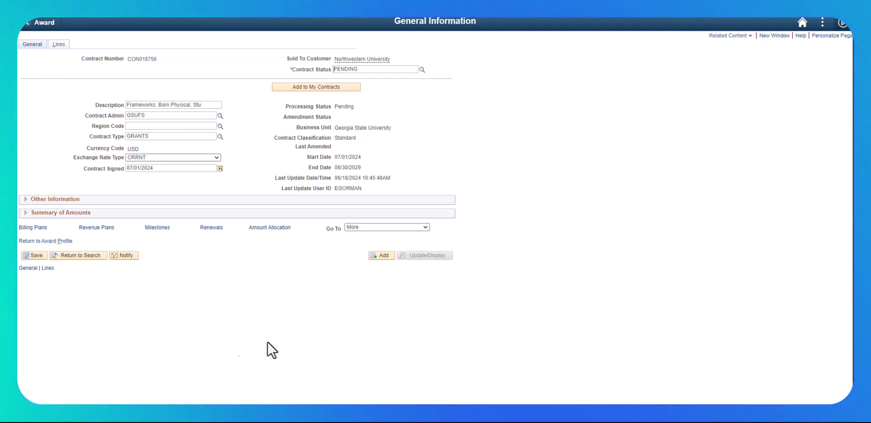
pyautogui.click(59, 45)
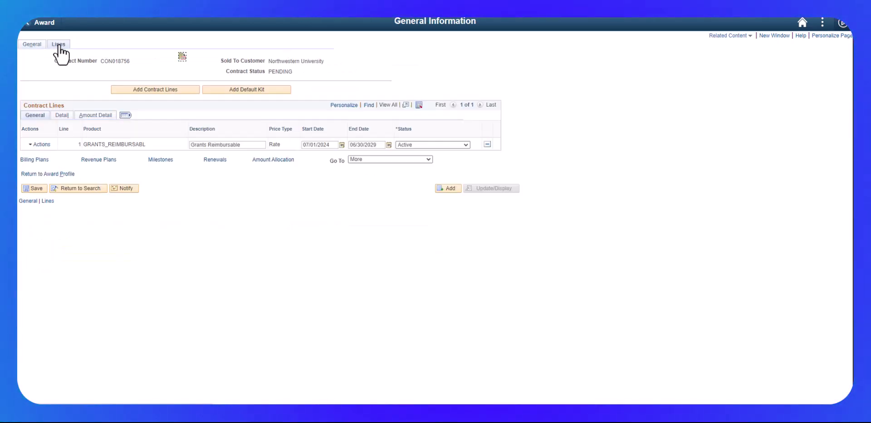
pyautogui.click(60, 117)
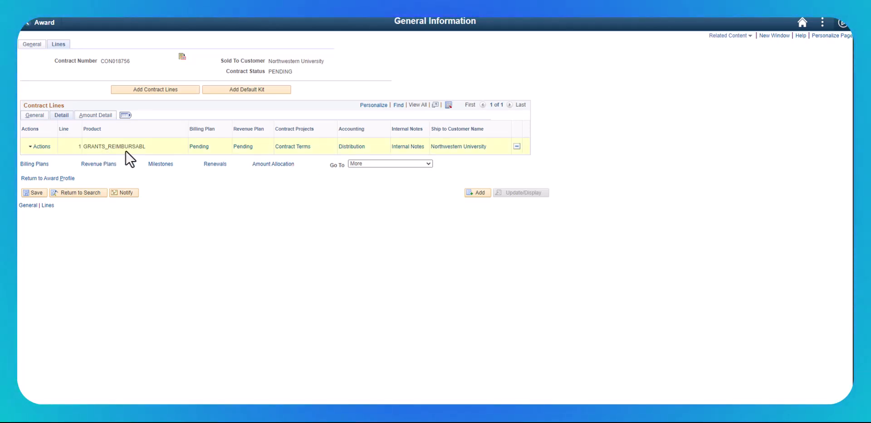
pyautogui.click(195, 148)
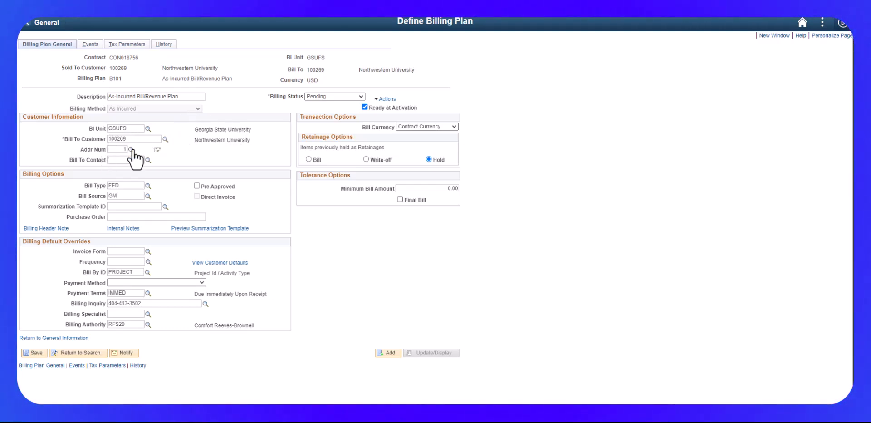
# Check the bill-to customer address for address number 1, and try address number 2 to check its address details.
pyautogui.click(158, 151)
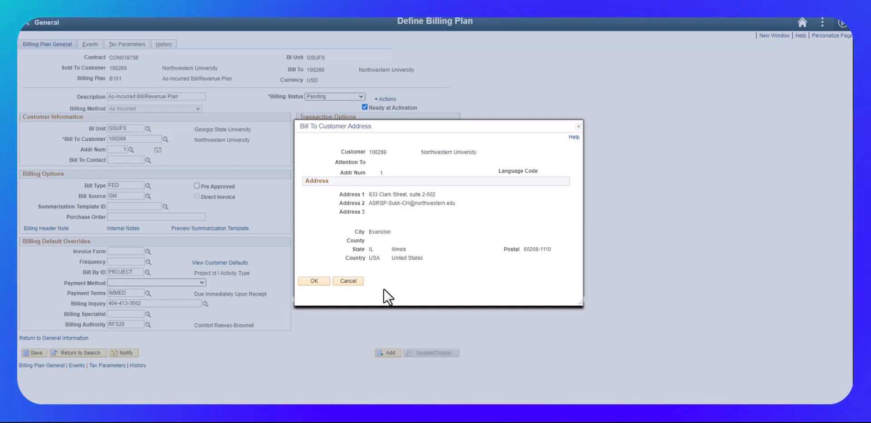
pyautogui.click(305, 280)
pyautogui.click(131, 150)
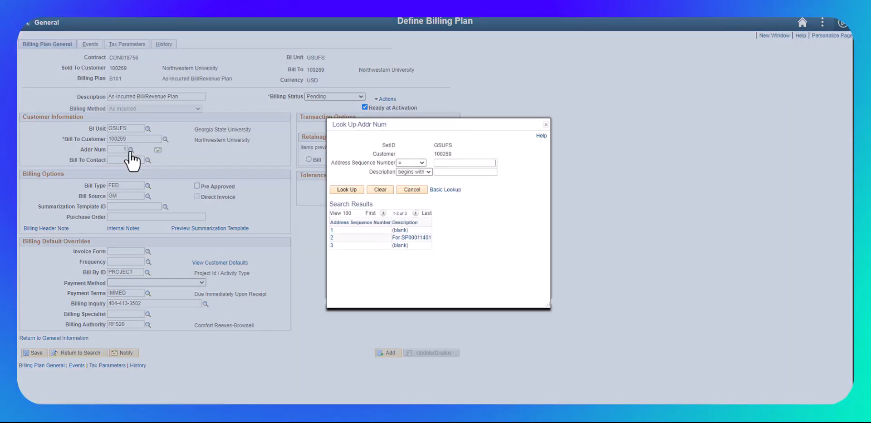
pyautogui.click(404, 238)
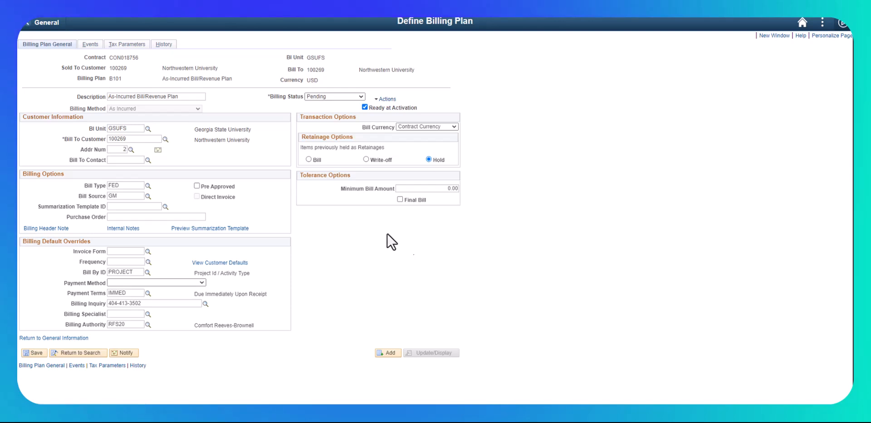
pyautogui.click(158, 151)
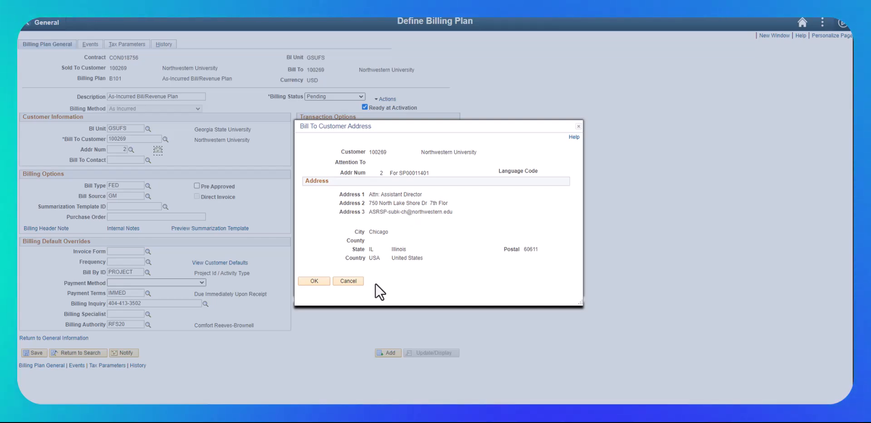
pyautogui.click(344, 280)
# Set the billing plan's address number to 3 and check the corresponding bill-to customer address.
pyautogui.click(132, 149)
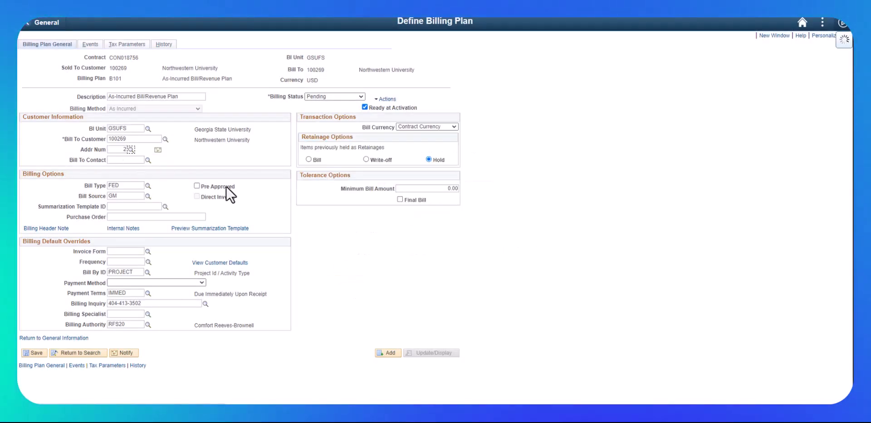
pyautogui.click(401, 245)
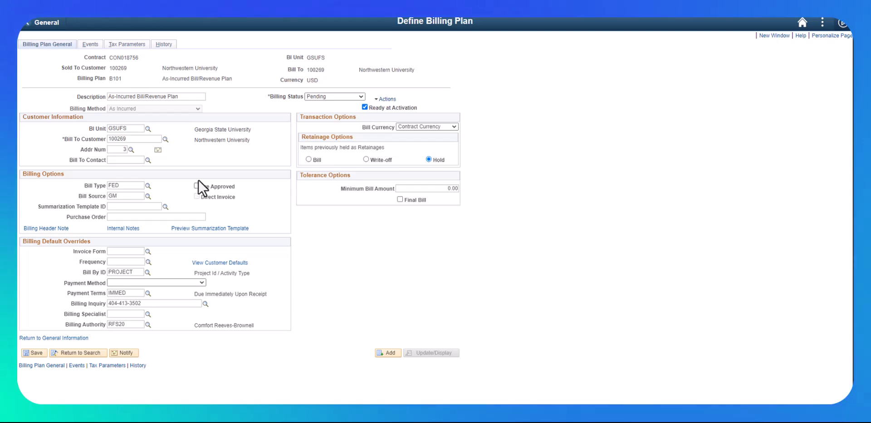
pyautogui.click(158, 150)
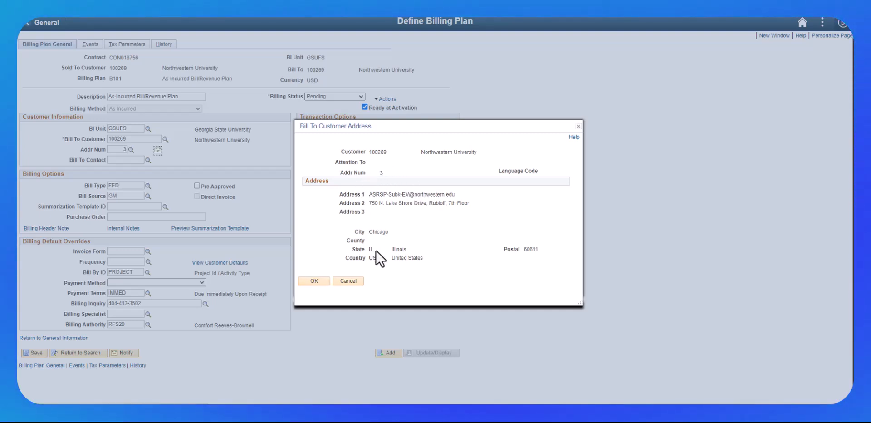
pyautogui.click(314, 280)
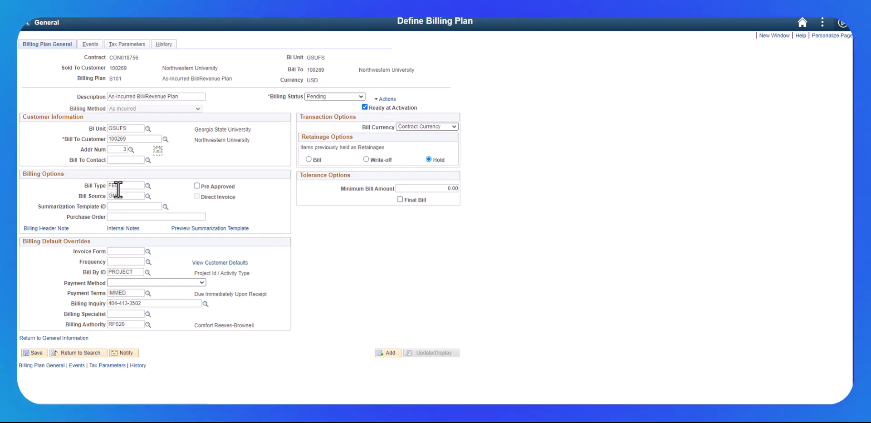
# Set the billing plan's bill type to PRV (Private), and view the billing header note, leaving its text blank.
pyautogui.click(148, 186)
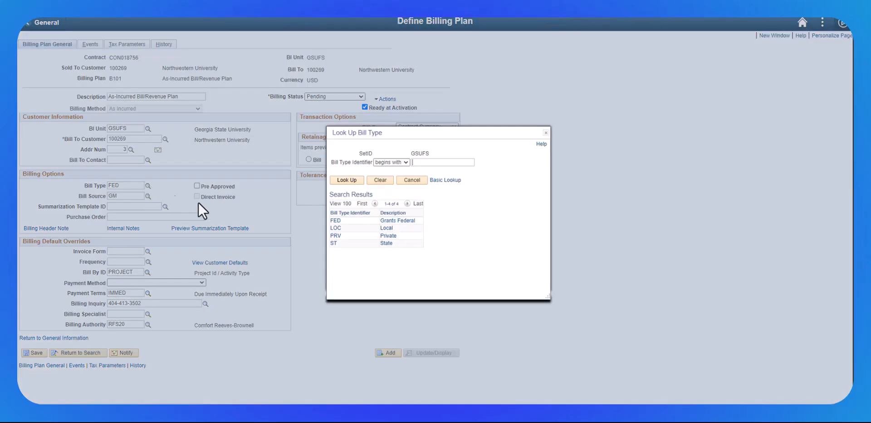
pyautogui.click(384, 237)
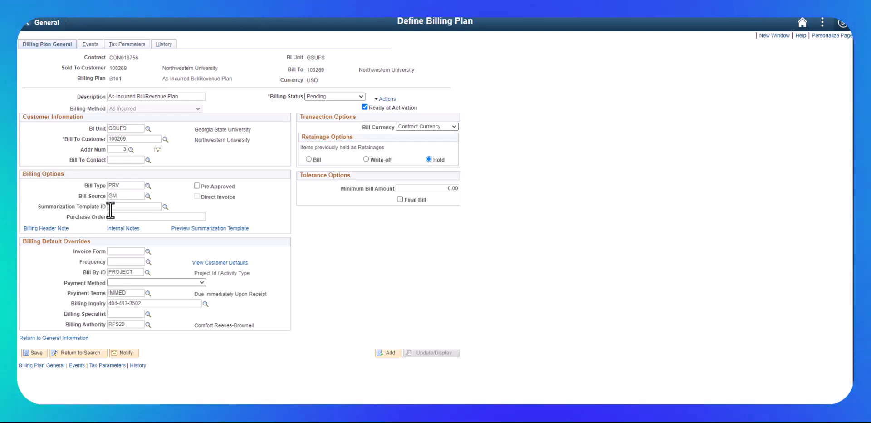
pyautogui.click(46, 229)
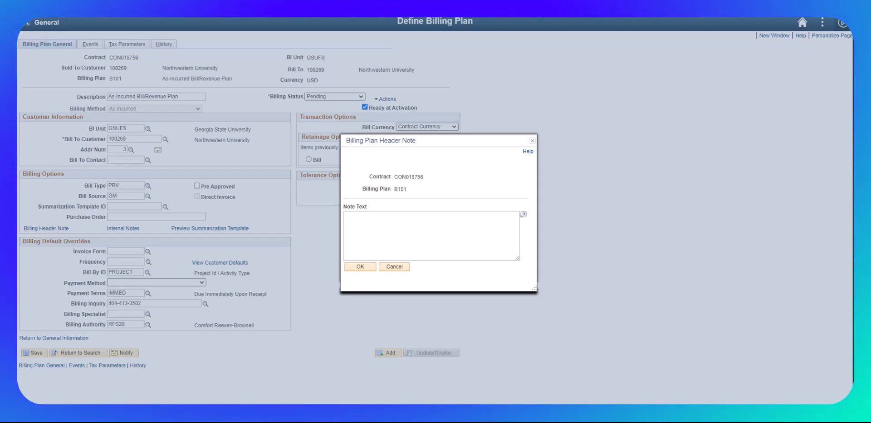
pyautogui.click(361, 267)
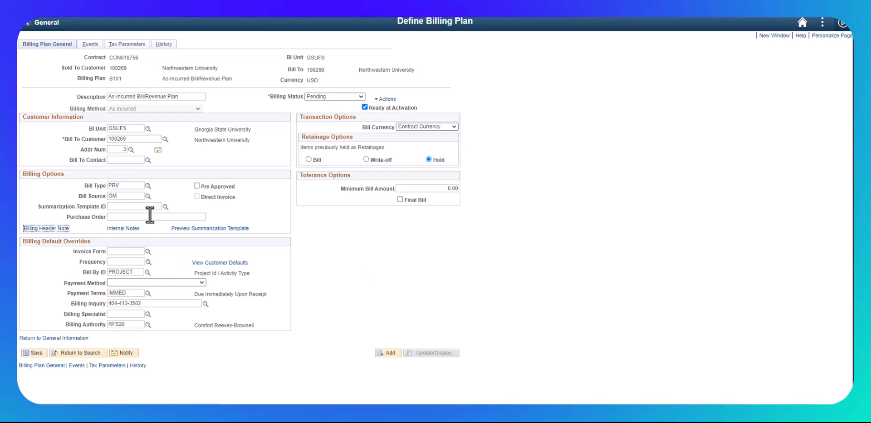
# Set the invoice form to GSU_CRBCRT and the frequency to ON_DEMAND, and check the available Bill By ID options, keeping PROJECT.
pyautogui.click(148, 252)
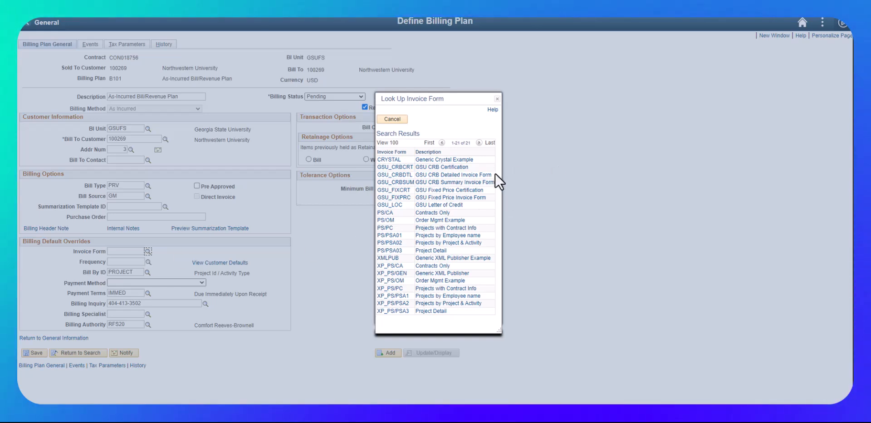
pyautogui.click(433, 169)
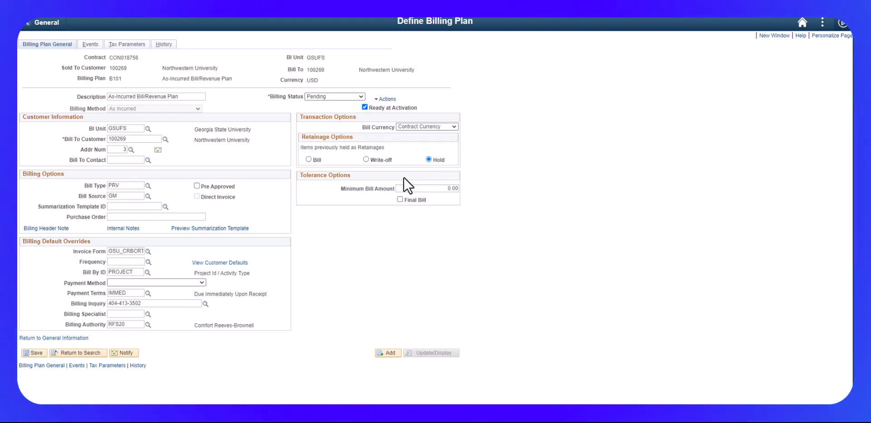
pyautogui.click(148, 262)
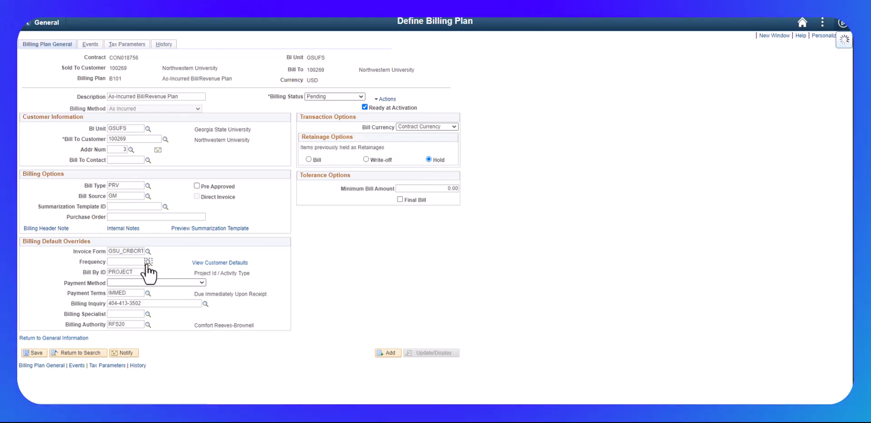
pyautogui.click(390, 212)
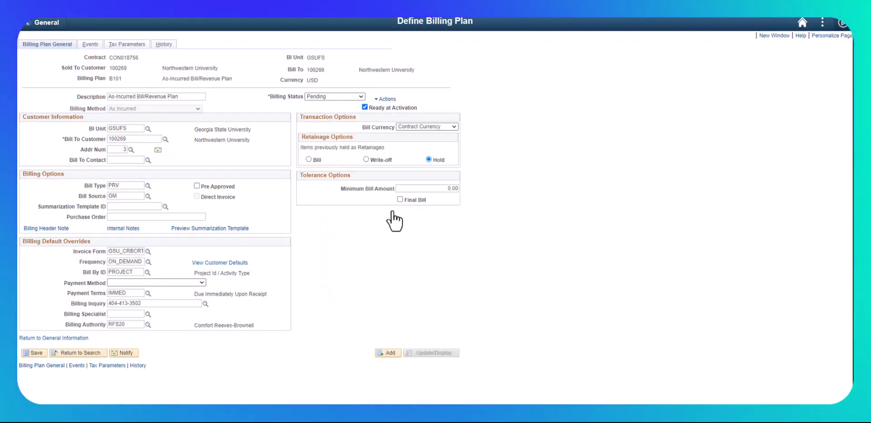
pyautogui.click(147, 272)
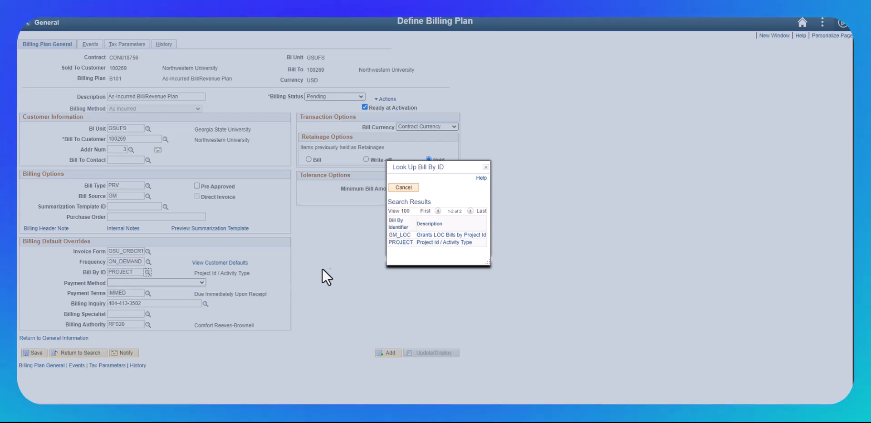
pyautogui.click(485, 171)
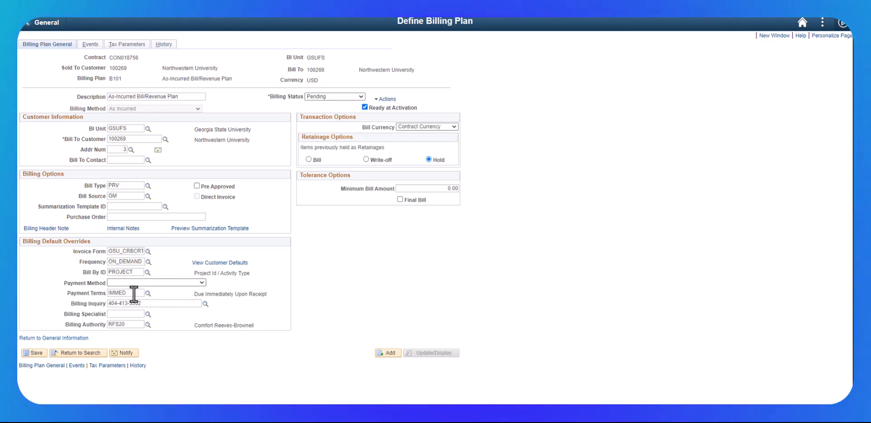
pyautogui.click(148, 314)
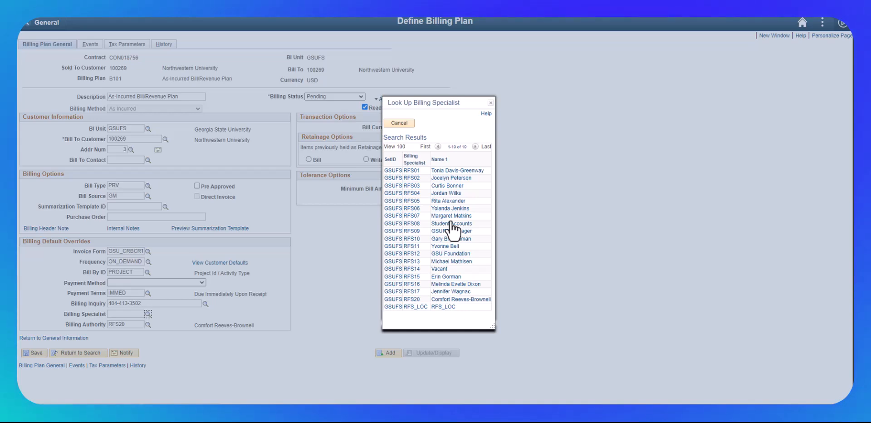
pyautogui.click(451, 193)
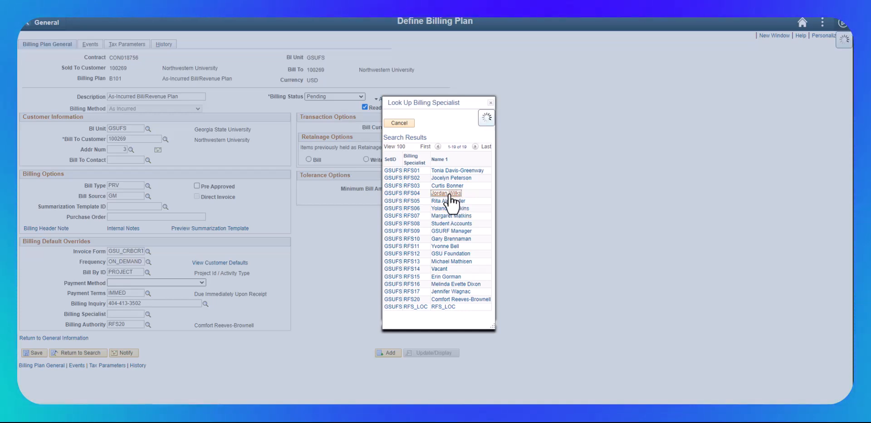
pyautogui.click(31, 353)
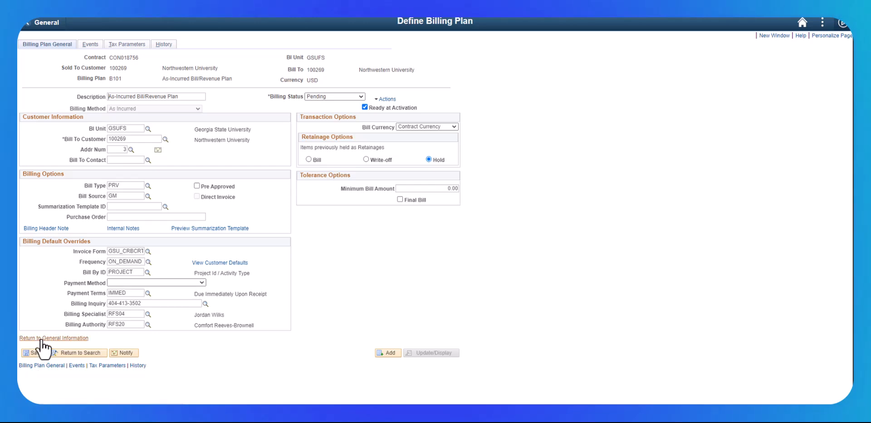
# Return to the contract's general information, open its Billing Options, and set the bill type to PRV (Private).
pyautogui.click(42, 339)
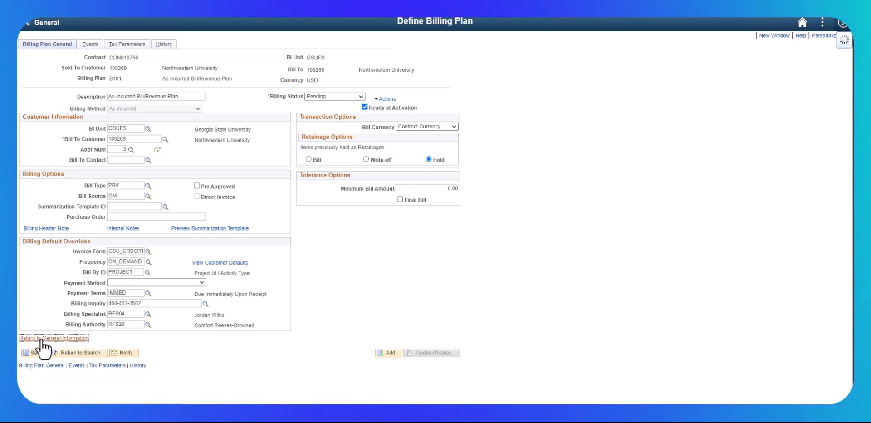
pyautogui.click(405, 159)
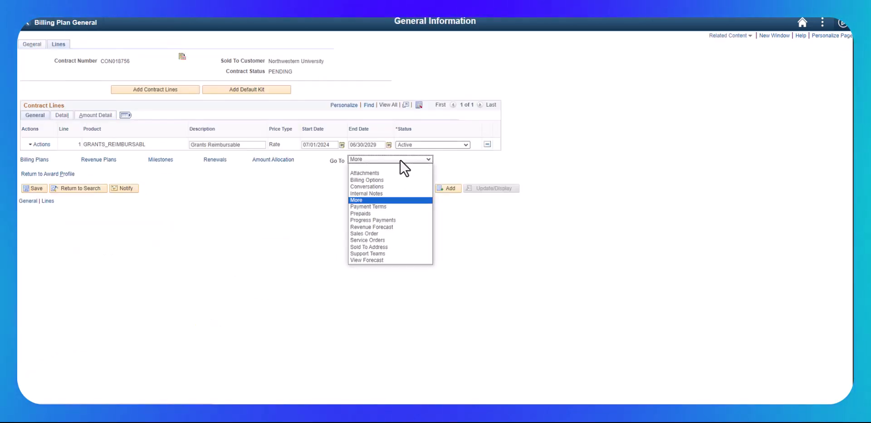
pyautogui.click(376, 179)
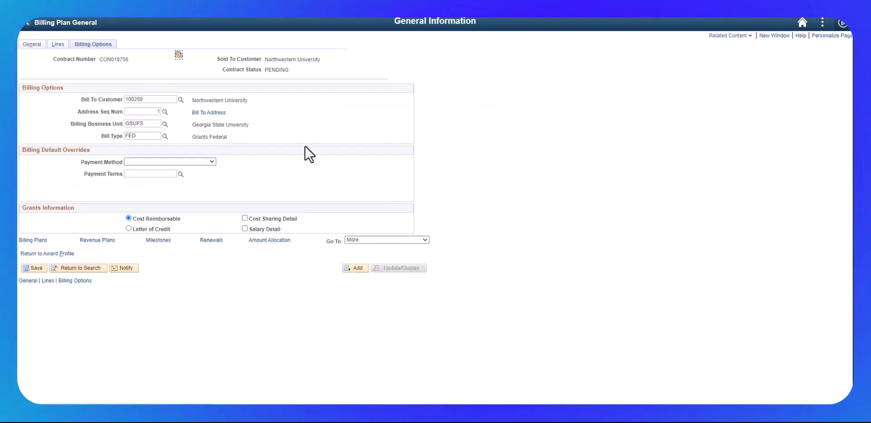
pyautogui.click(165, 136)
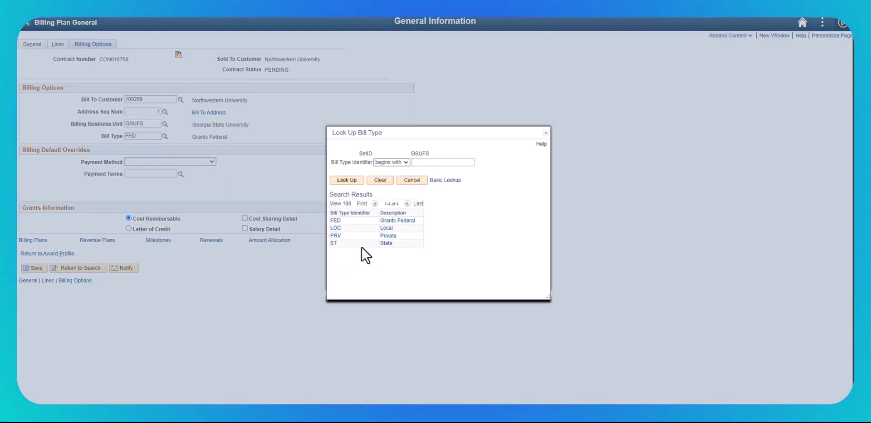
pyautogui.click(388, 236)
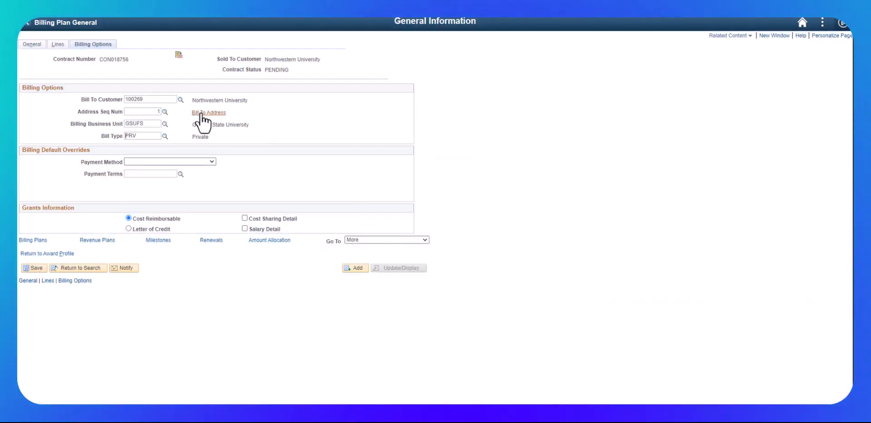
# Set the address sequence number in the contract's Billing Options to 3 and save the contract.
pyautogui.click(165, 112)
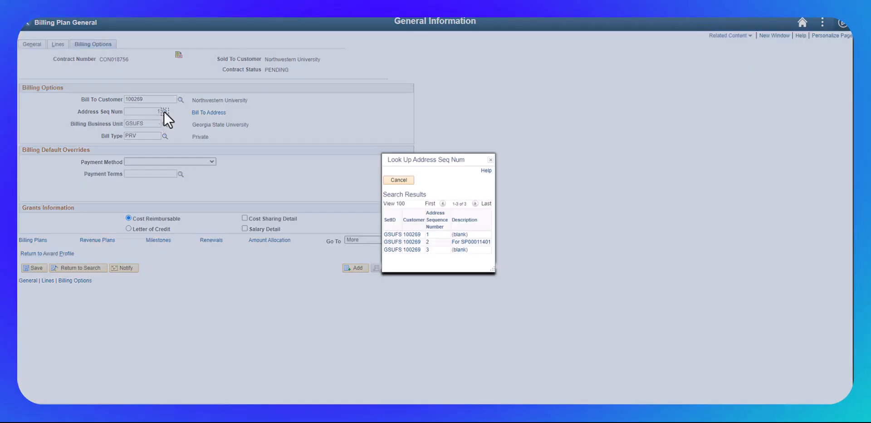
pyautogui.click(393, 251)
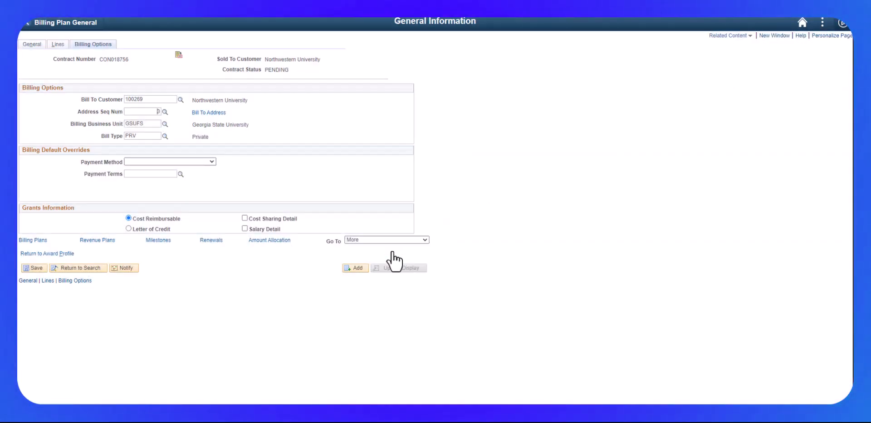
pyautogui.click(34, 268)
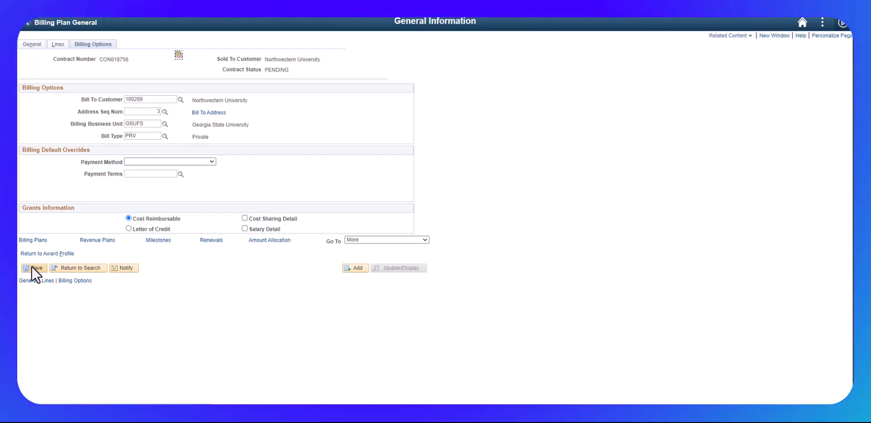
# Review the detail view of the contract's lines, including the billing and revenue plans for GRANTS_REIMBURSABL.
pyautogui.click(31, 45)
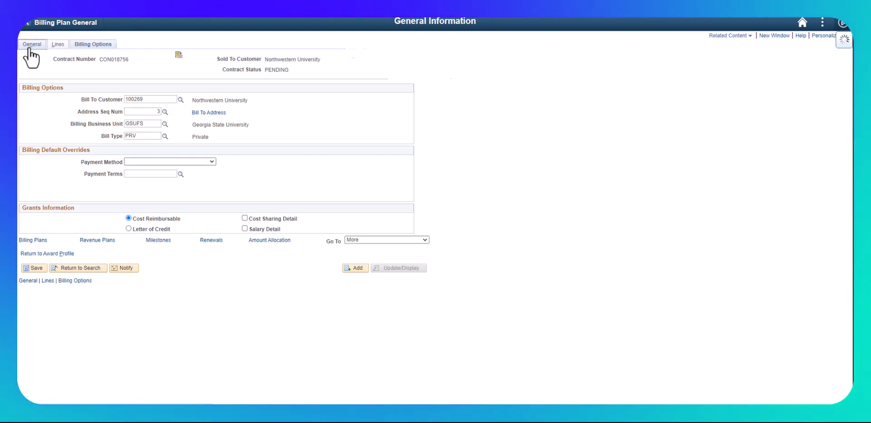
pyautogui.click(58, 44)
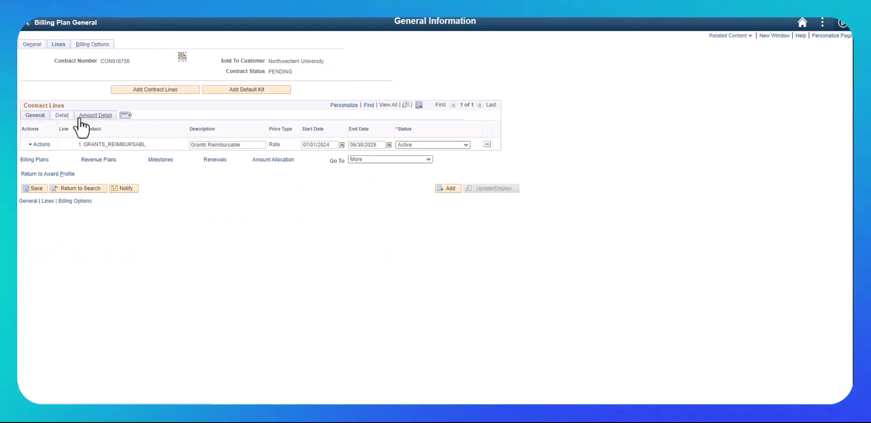
pyautogui.click(63, 116)
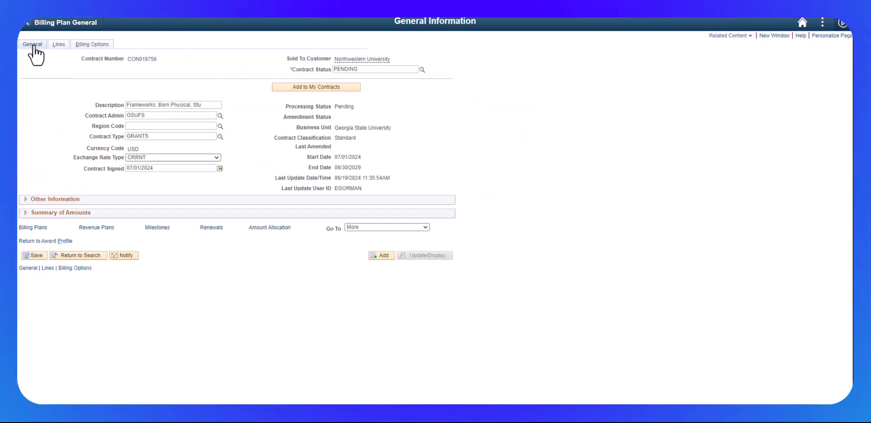
# Set the contract status to ACTIVE in the general information, save the contract, and return to the award profile.
pyautogui.click(421, 69)
pyautogui.click(339, 210)
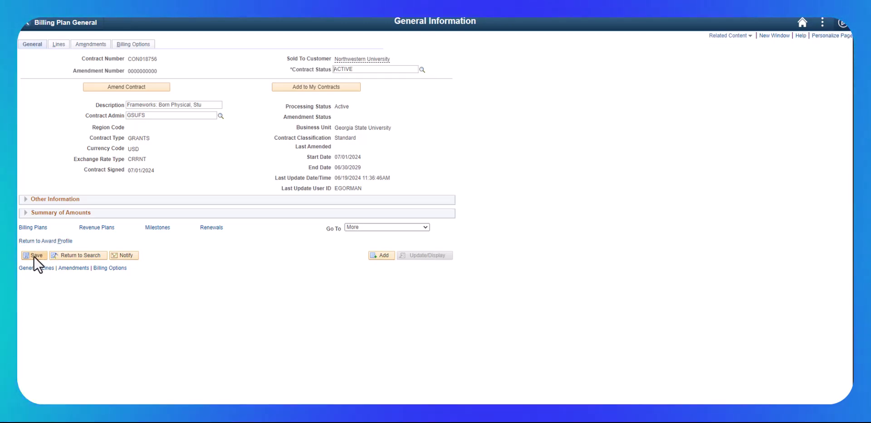
pyautogui.click(42, 241)
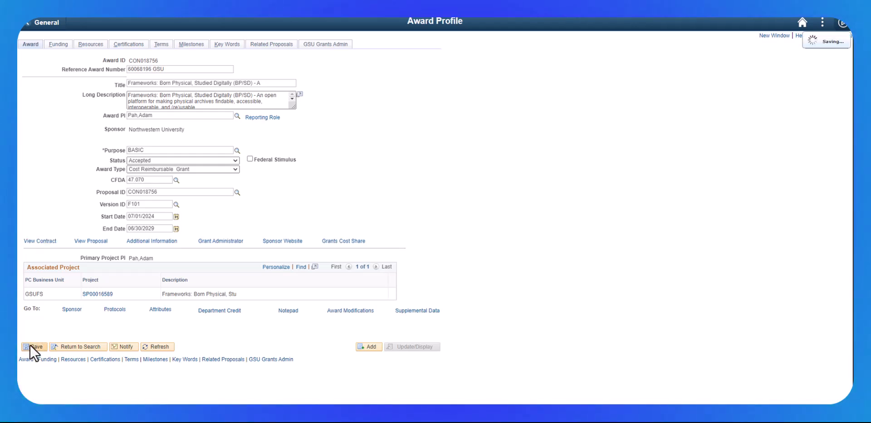
# Reopen the contract from the award profile, check the contract line's billing and revenue plan status, and return to the award profile.
pyautogui.click(40, 242)
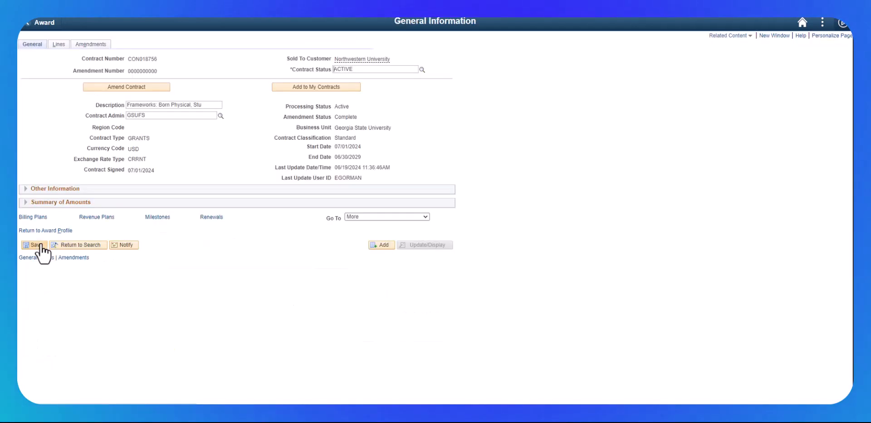
pyautogui.click(58, 46)
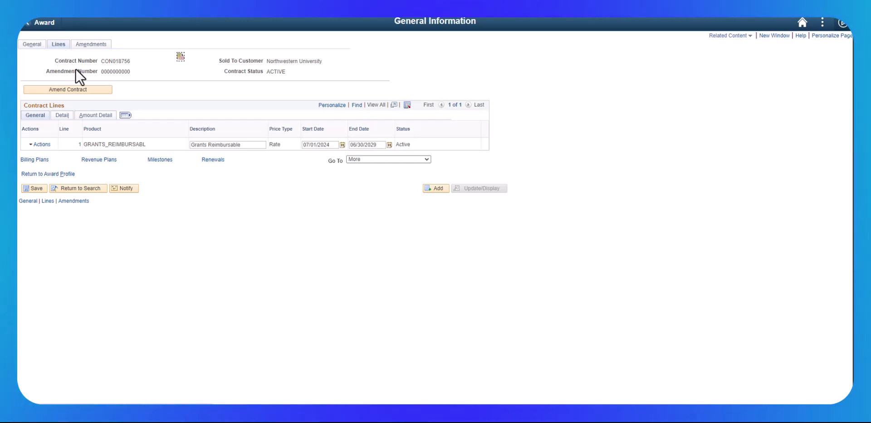
pyautogui.click(61, 116)
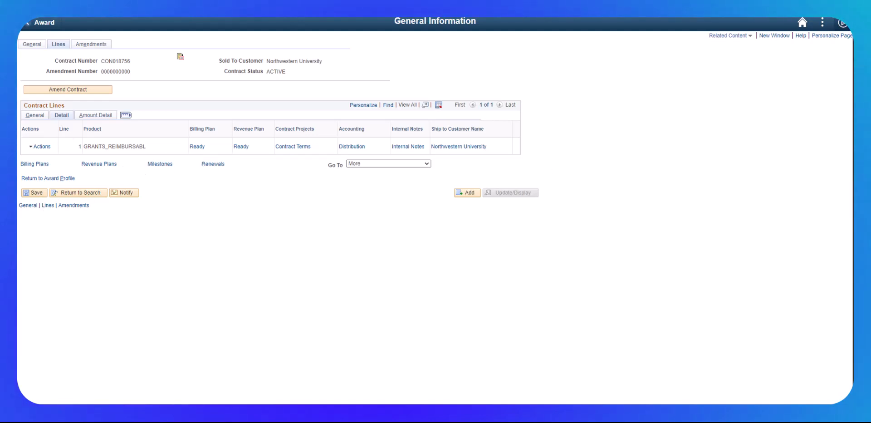
pyautogui.click(49, 179)
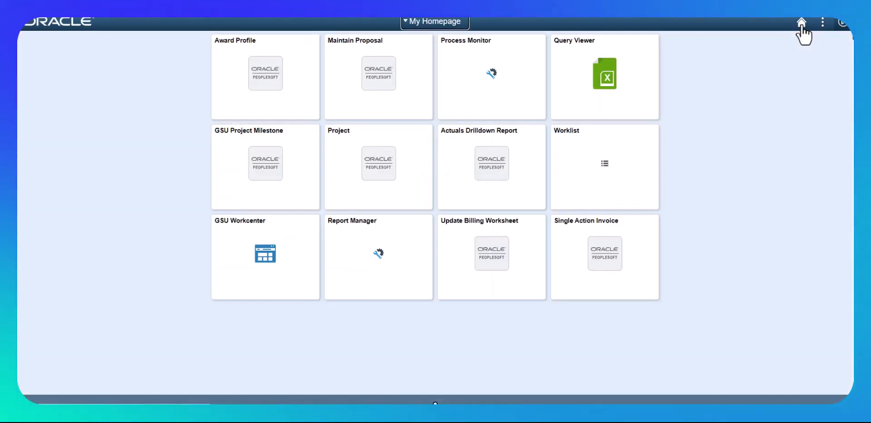
# Open the GSU Project Milestone record for project SP00016589 in business unit GSUFS.
pyautogui.click(269, 162)
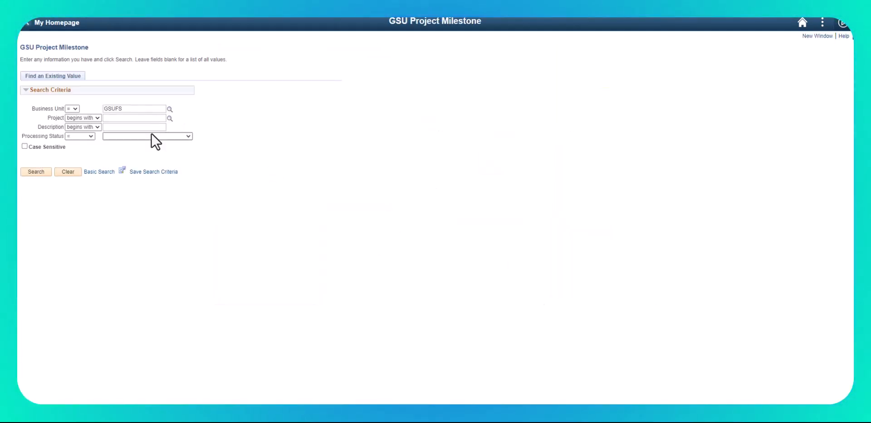
pyautogui.click(153, 117)
pyautogui.write('SP00016589')
pyautogui.click(34, 176)
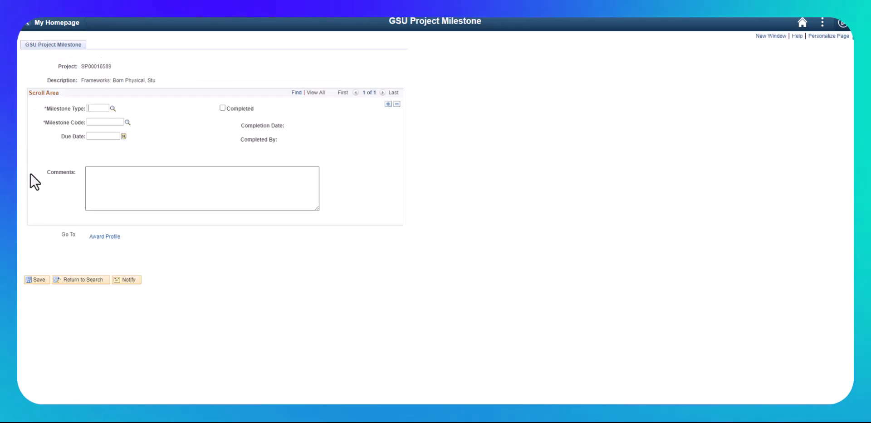
# Set the first milestone's type to INV (Invoice Requirements) and its code to 60AE-FINAL, 60 days after Award End Date.
pyautogui.click(113, 108)
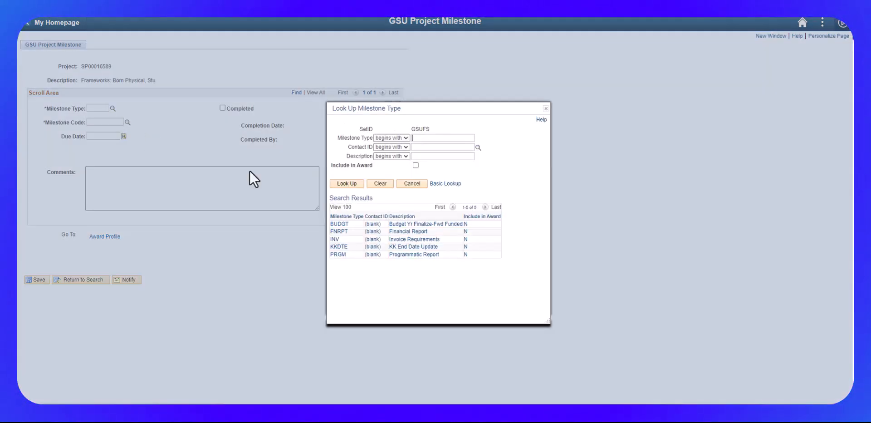
pyautogui.click(335, 239)
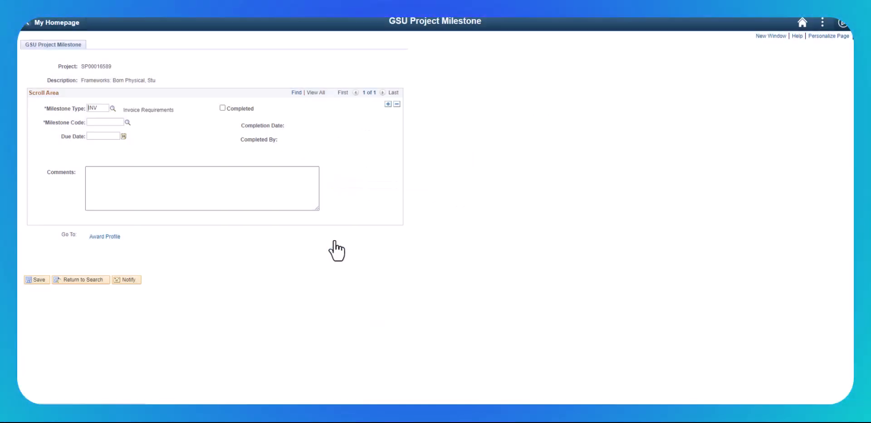
pyautogui.click(128, 123)
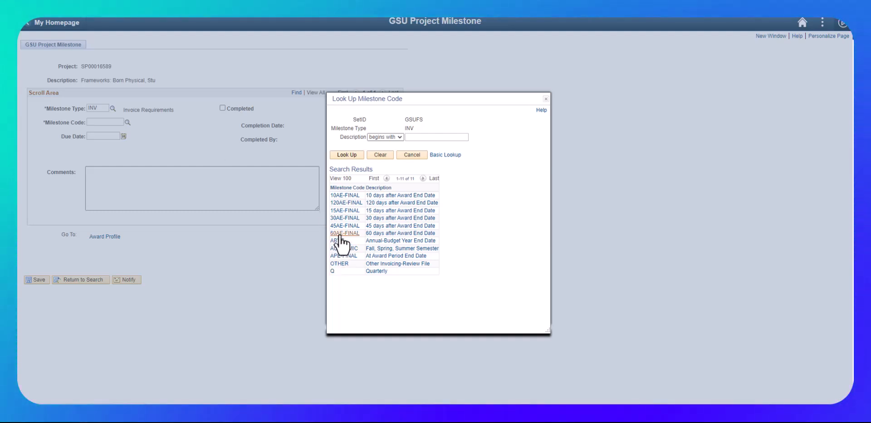
pyautogui.click(371, 233)
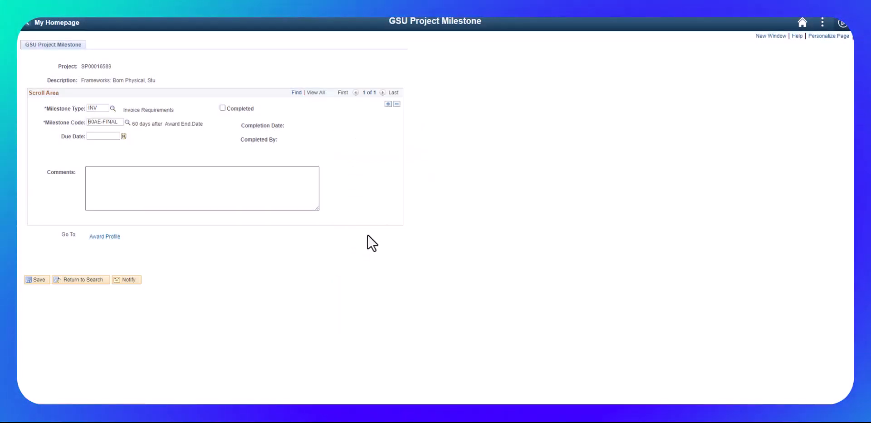
# Set the invoice milestone's due date to 08/29/2029.
pyautogui.click(123, 136)
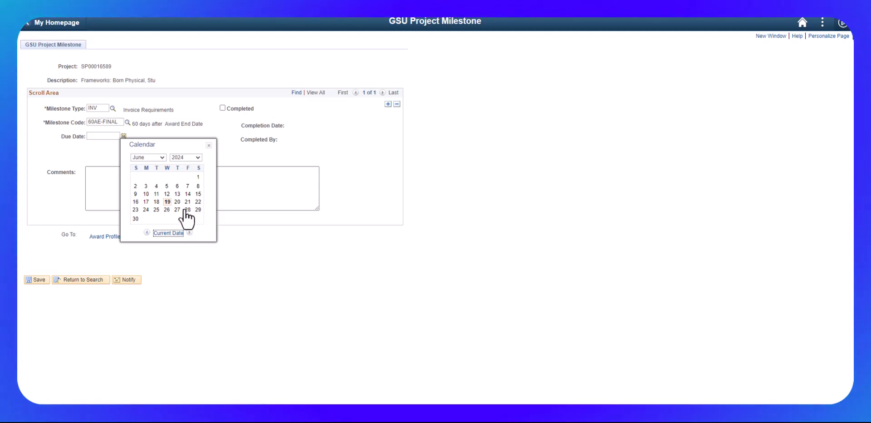
pyautogui.click(183, 157)
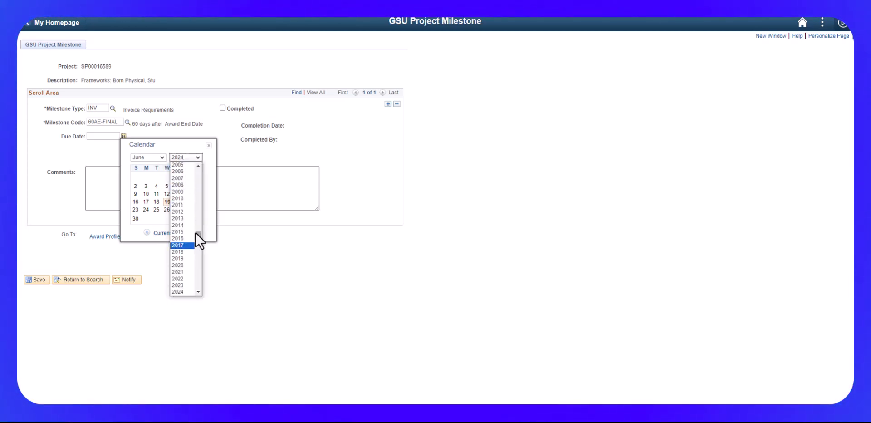
pyautogui.moveTo(199, 233); pyautogui.dragTo(196, 247)
pyautogui.click(185, 249)
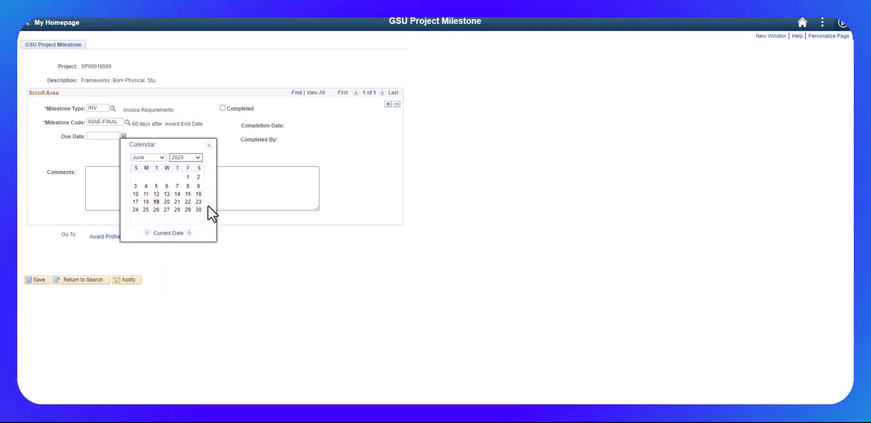
pyautogui.click(161, 157)
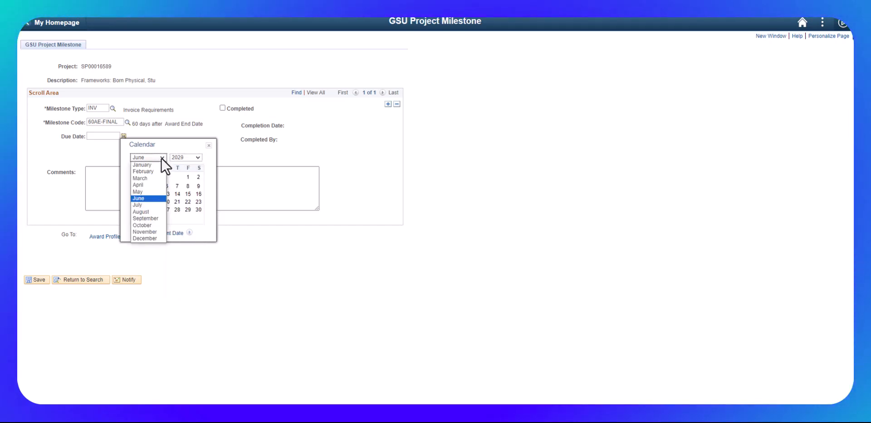
pyautogui.click(141, 211)
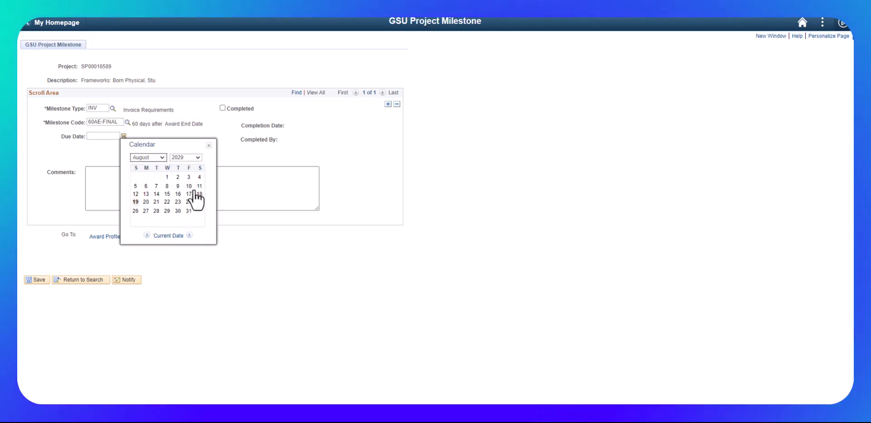
pyautogui.click(166, 211)
# Enter the comment "Final invoice due to Sponsor" for the invoice milestone and save it.
pyautogui.click(152, 187)
pyautogui.write('Final invoice ')
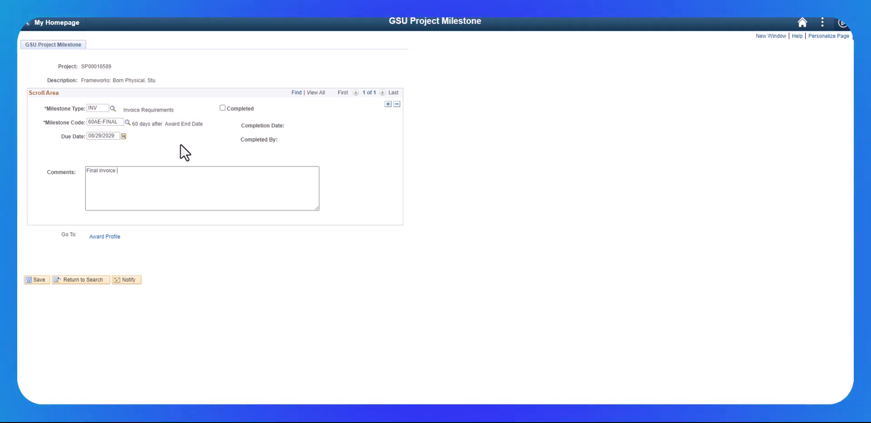
pyautogui.write('due to Sponsor')
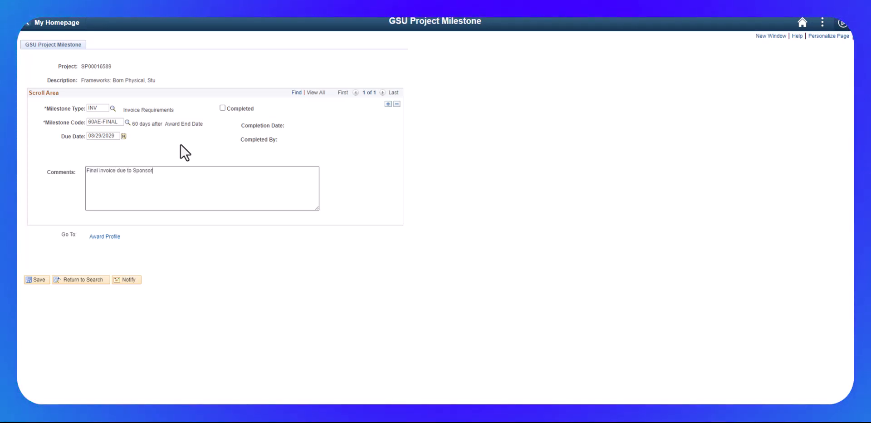
pyautogui.click(32, 281)
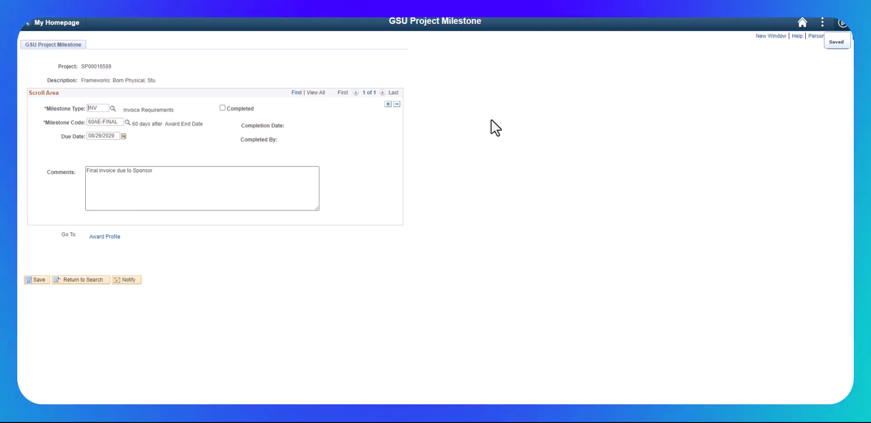
# Add a second milestone with type PRGM (Programmatic Report) and code 60AE, 60 days after award end date.
pyautogui.click(388, 104)
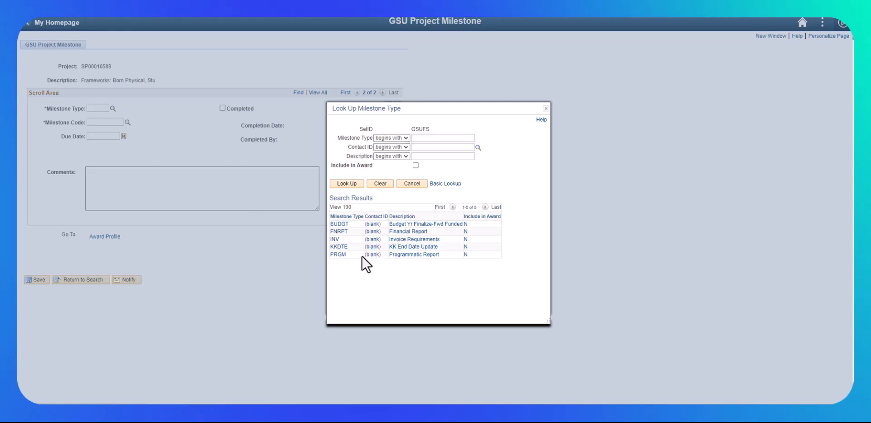
pyautogui.click(338, 255)
pyautogui.click(127, 122)
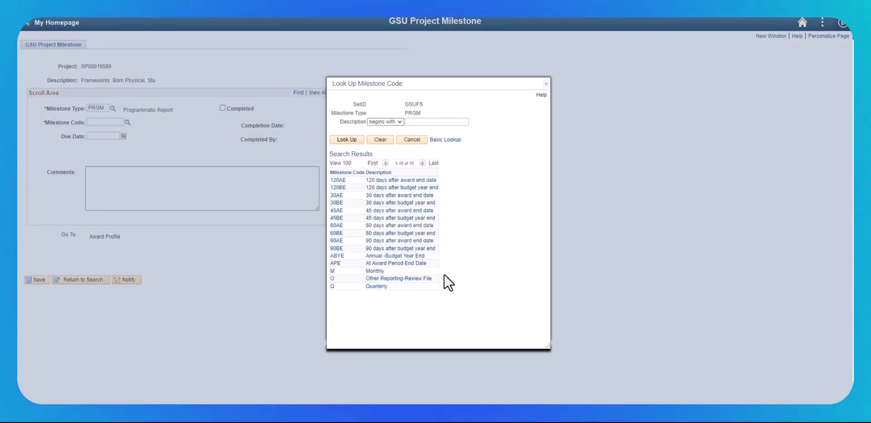
pyautogui.click(392, 226)
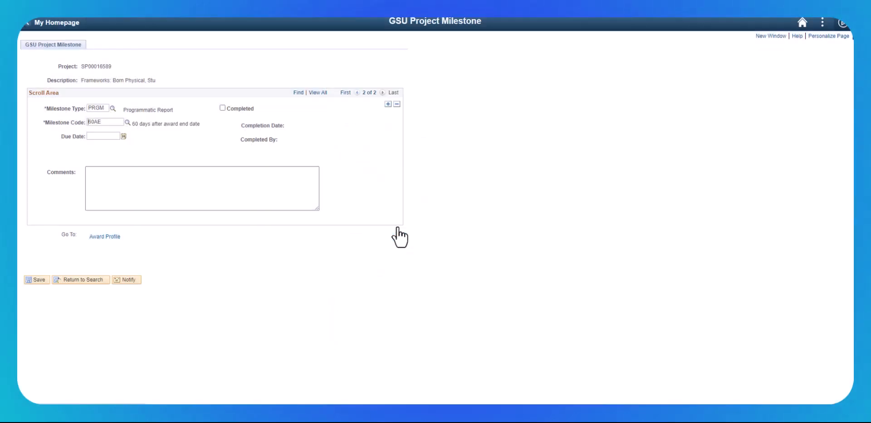
# Set the programmatic report milestone's due date to 08/29/2029.
pyautogui.click(123, 136)
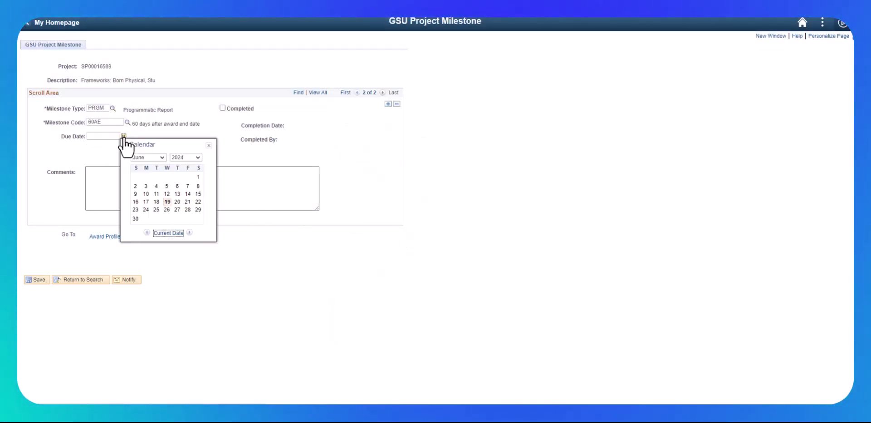
pyautogui.click(194, 157)
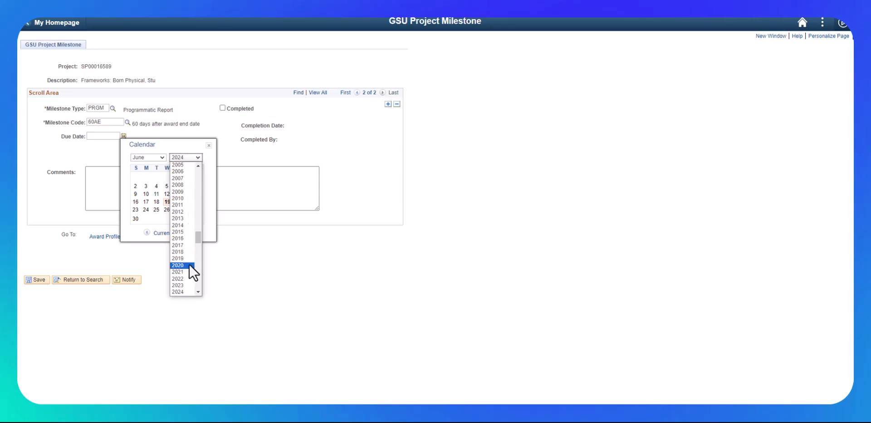
pyautogui.scroll(-6, 197, 294)
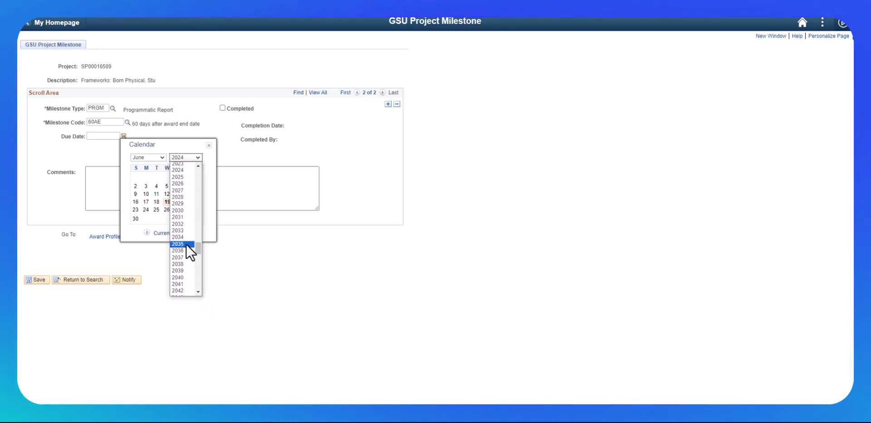
pyautogui.click(179, 204)
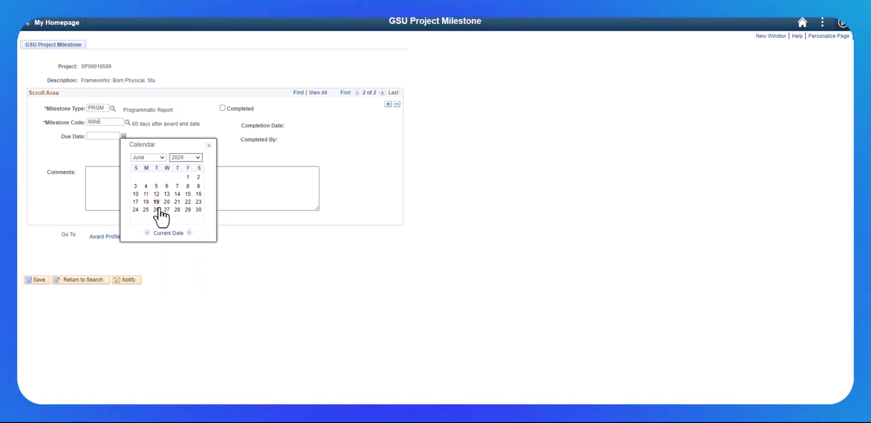
pyautogui.click(161, 157)
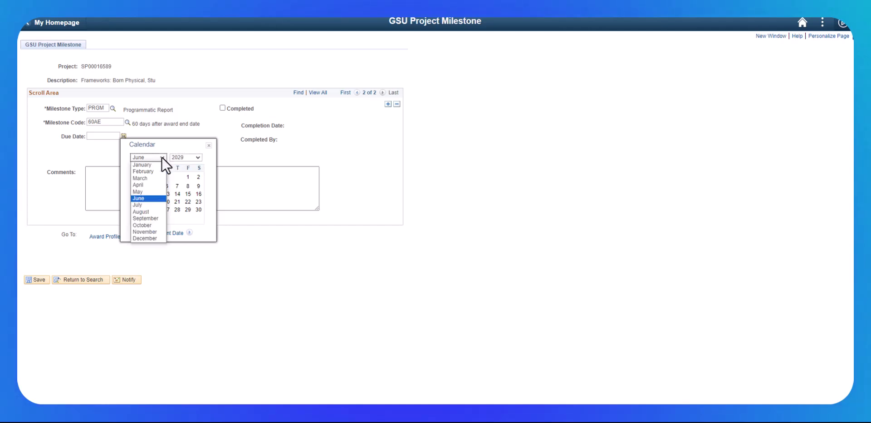
pyautogui.click(141, 212)
pyautogui.click(172, 212)
# Enter the comment "Final progress report due to sponsor." for the programmatic milestone, show all milestones together, and save the record.
pyautogui.click(142, 177)
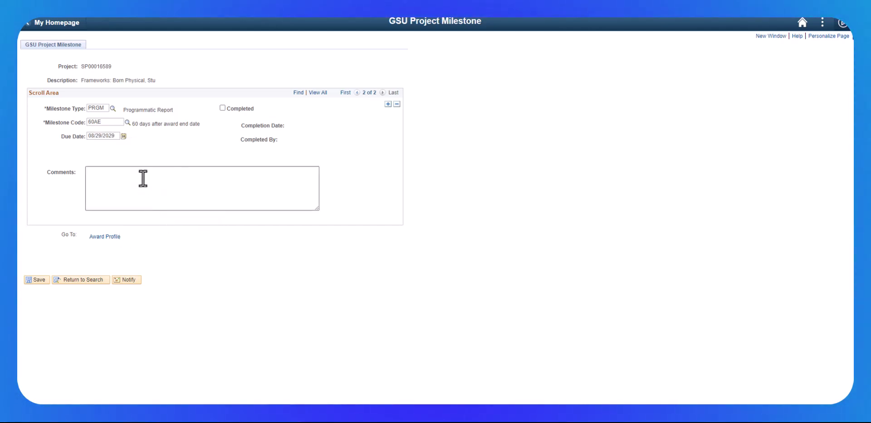
pyautogui.write('Final progress report due to sponsor.')
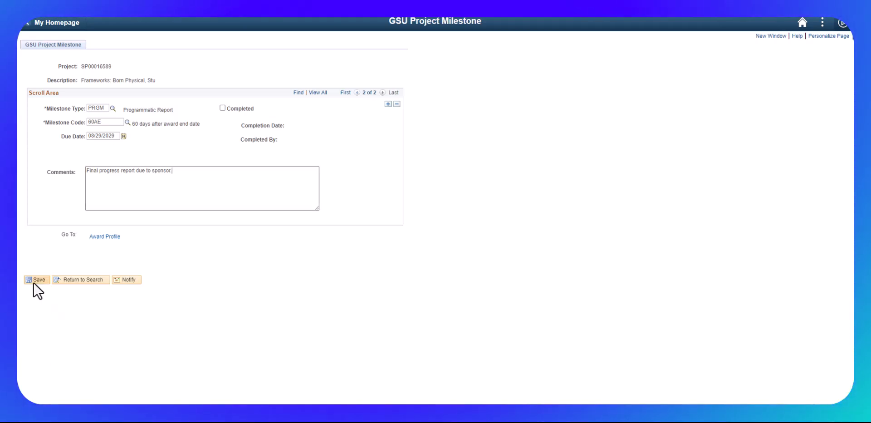
pyautogui.click(316, 93)
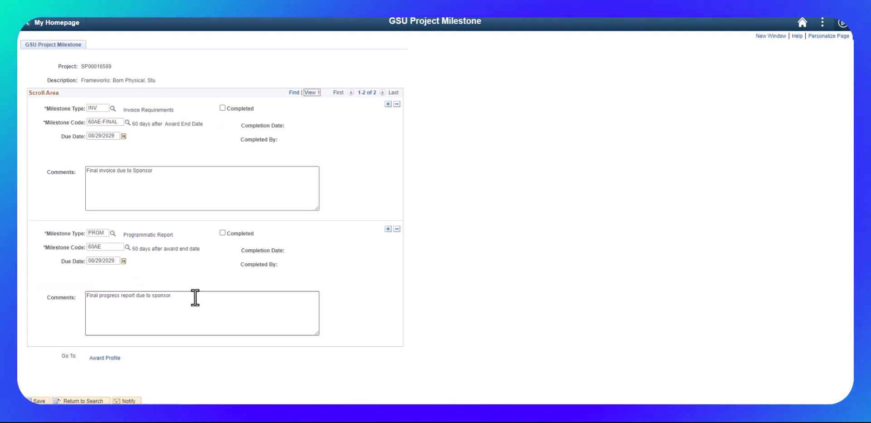
pyautogui.click(37, 401)
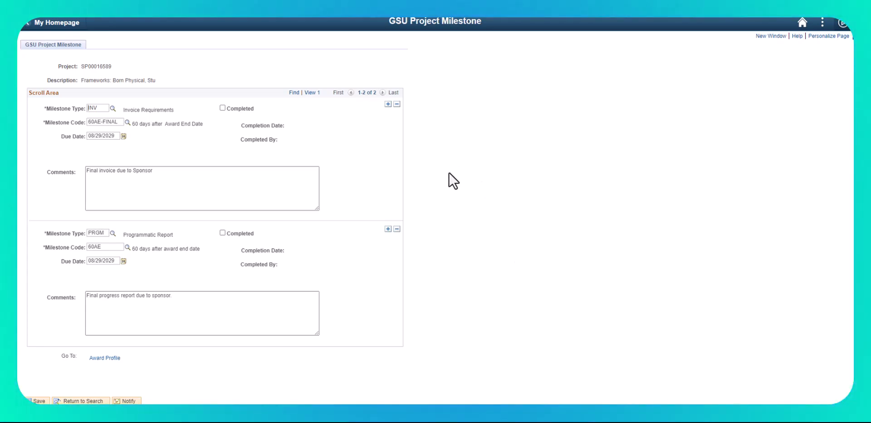
# Switch to Award Notice 13168 in the submissions portal and open the main award notice page at its Comments section.
pyautogui.moveTo(870, 27); pyautogui.dragTo(317, 72)
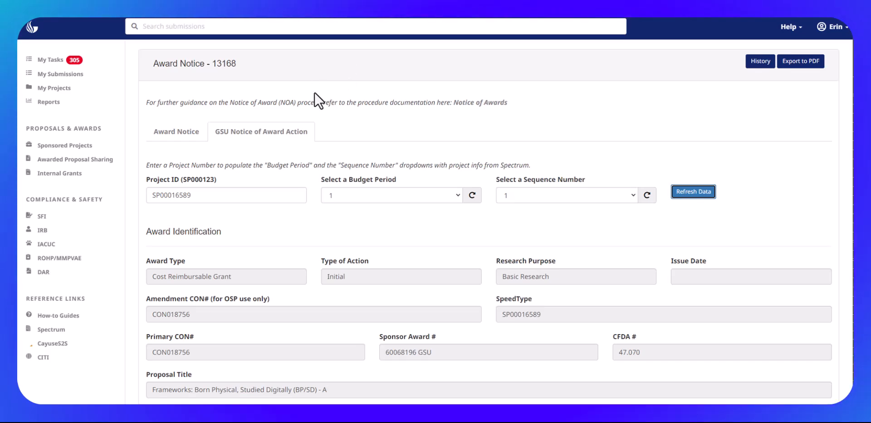
pyautogui.click(181, 136)
pyautogui.scroll(-15, 375, 204)
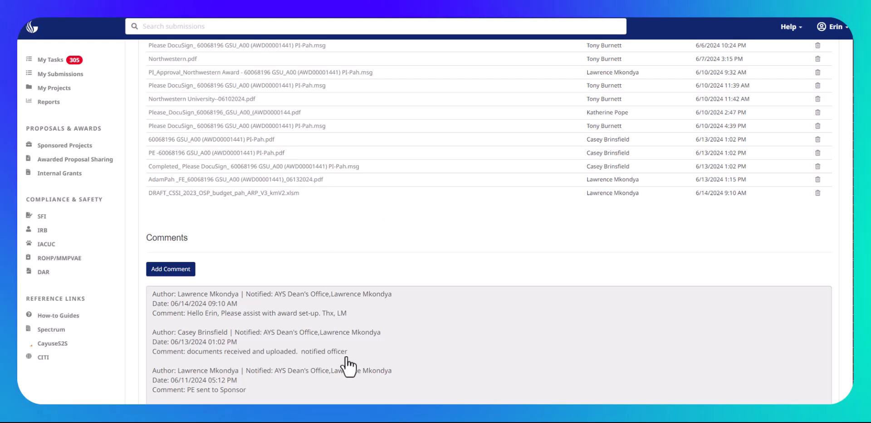
# Start a new comment on the award notice and choose Yes for notifying additional people.
pyautogui.click(179, 271)
pyautogui.click(309, 135)
pyautogui.click(322, 217)
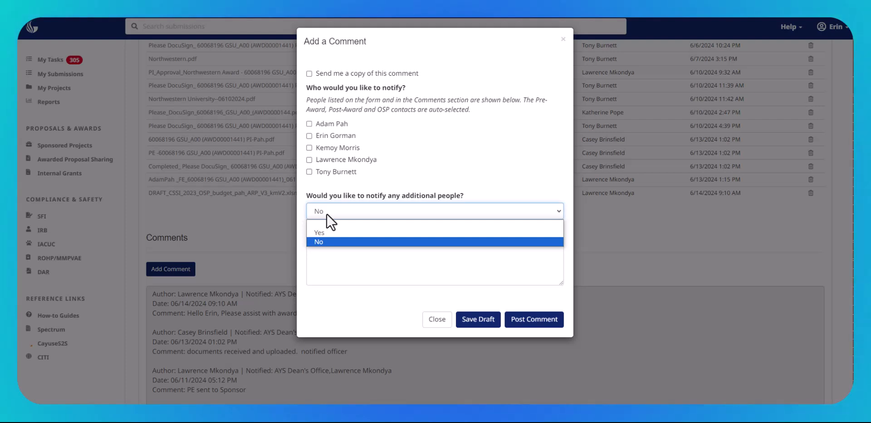
pyautogui.click(323, 236)
# Search the GSU Directory for the colleague to notify by full name.
pyautogui.click(317, 272)
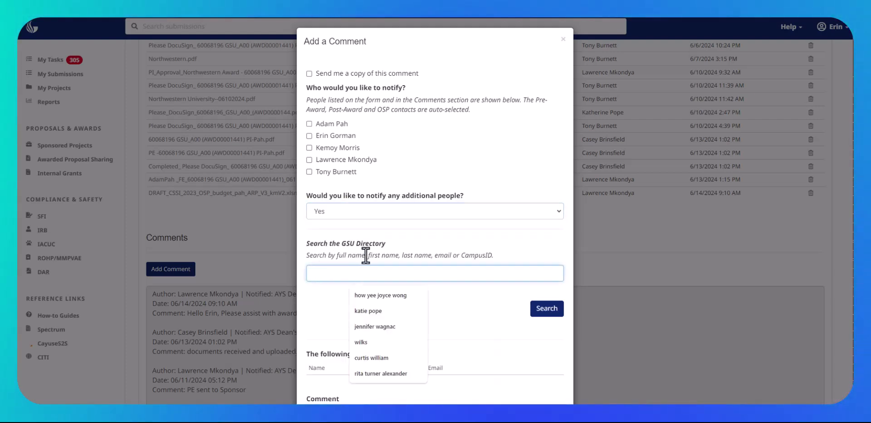
pyautogui.write('K')
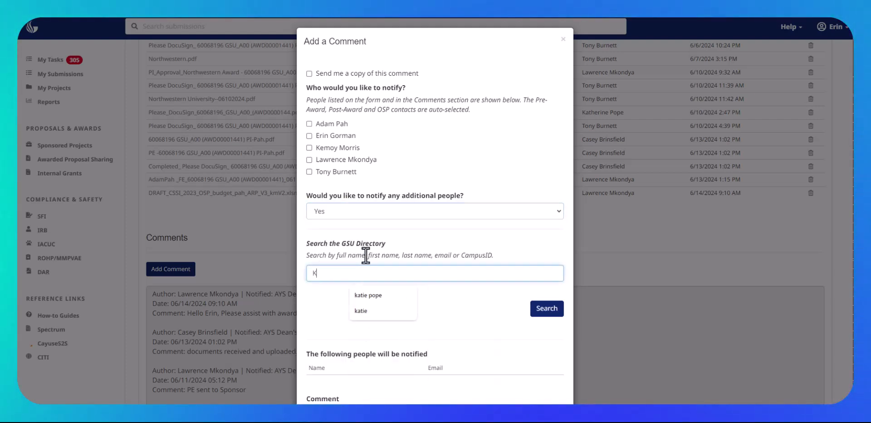
pyautogui.click(396, 295)
pyautogui.click(545, 309)
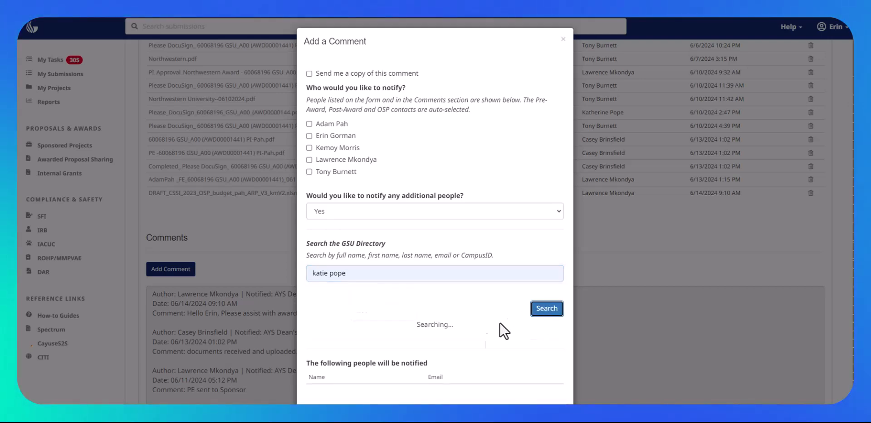
pyautogui.scroll(-3, 427, 347)
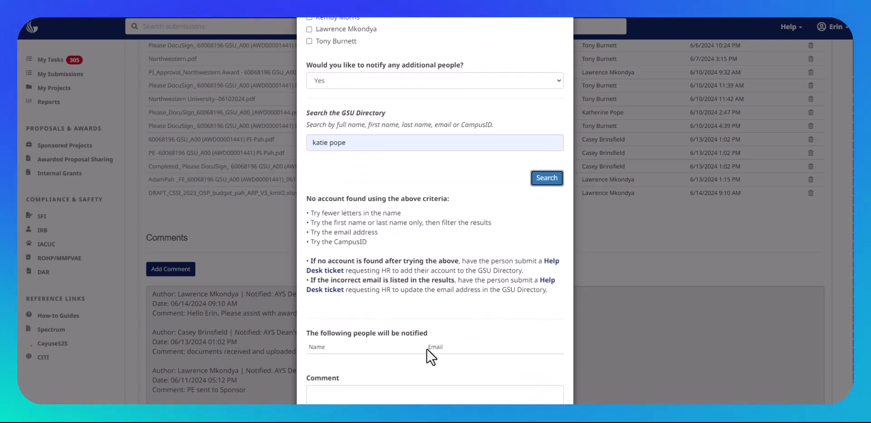
# Try the directory search with only the colleague's last name, and clear the search text.
pyautogui.scroll(2, 426, 347)
pyautogui.click(359, 227)
pyautogui.press('BackSpace')
pyautogui.press('BackSpace')
pyautogui.press('BackSpace')
pyautogui.press('BackSpace')
pyautogui.press('BackSpace')
pyautogui.press('BackSpace')
pyautogui.press('BackSpace')
pyautogui.press('BackSpace')
pyautogui.press('BackSpace')
pyautogui.press('BackSpace')
pyautogui.write('pope')
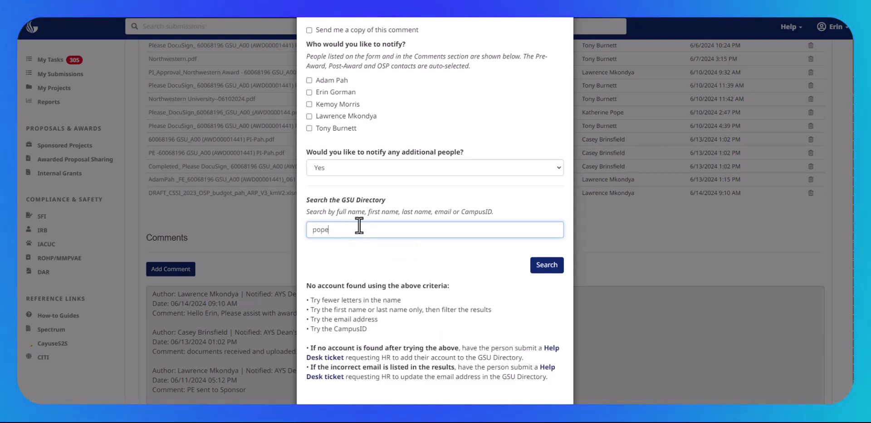
pyautogui.scroll(-1, 385, 225)
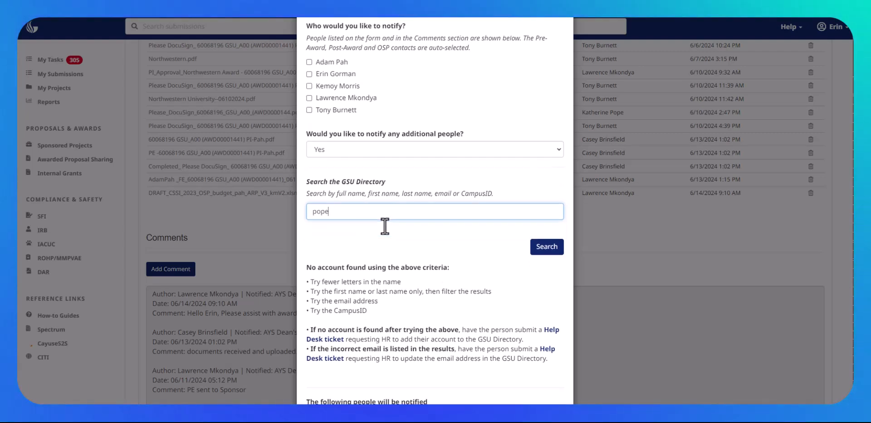
pyautogui.scroll(-3, 385, 226)
pyautogui.scroll(4, 380, 225)
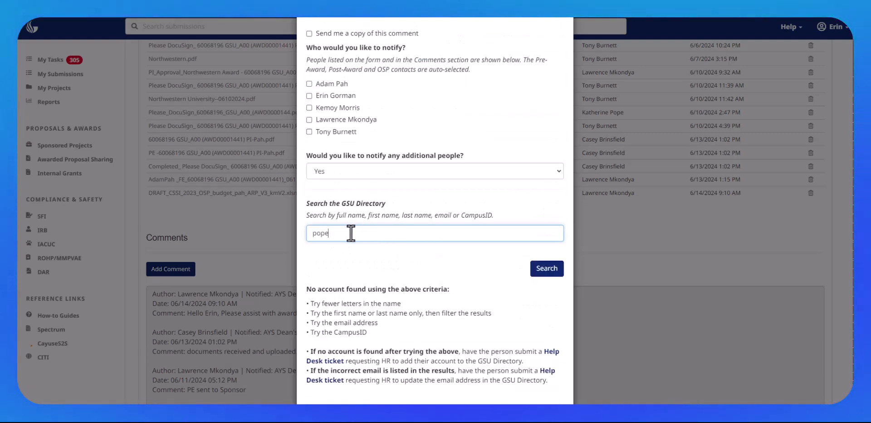
pyautogui.scroll(-3, 336, 194)
pyautogui.press('BackSpace')
pyautogui.press('BackSpace')
pyautogui.press('BackSpace')
pyautogui.press('BackSpace')
# Write a comment greeting the colleague by first name and stating "New forward-funded award setup complete in Spectrum. Please issue NOAA.".
pyautogui.scroll(-2, 377, 191)
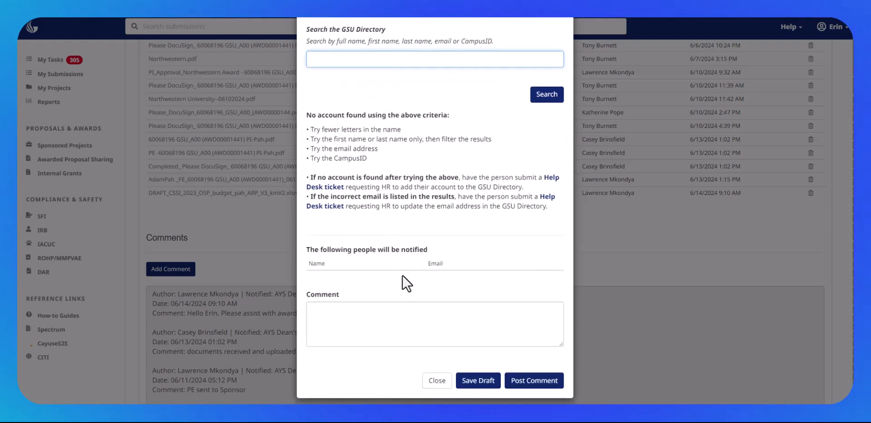
pyautogui.click(369, 312)
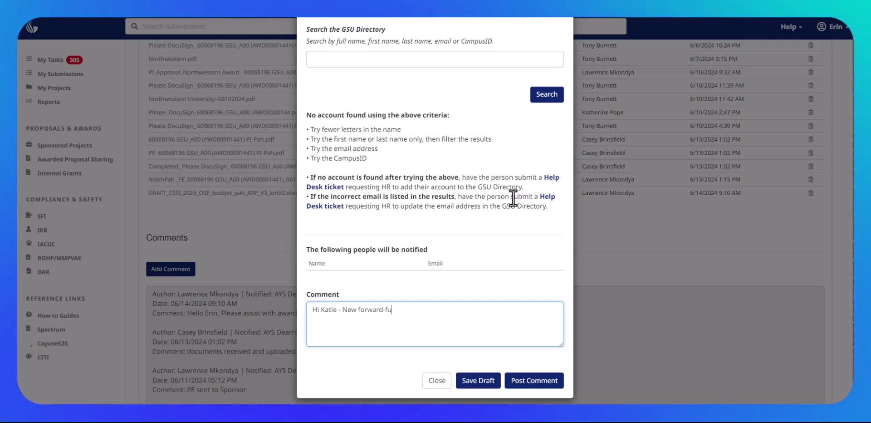
pyautogui.write('etup compelte i')
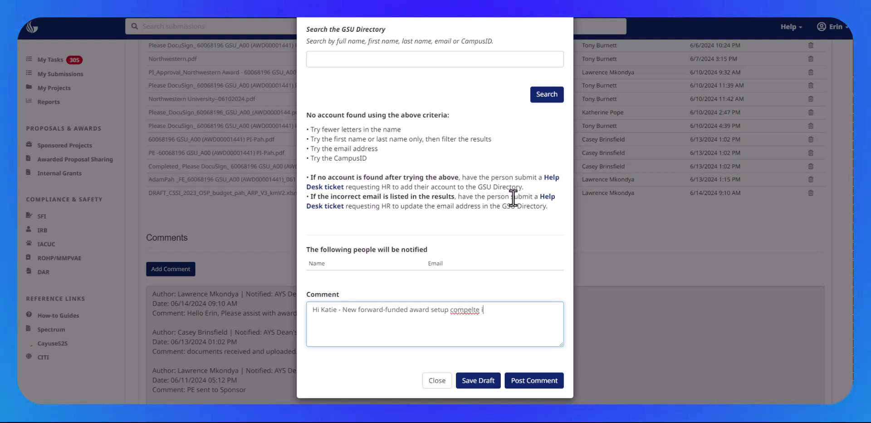
pyautogui.press('BackSpace')
pyautogui.press('BackSpace')
pyautogui.press('BackSpace')
pyautogui.press('BackSpace')
pyautogui.press('BackSpace')
pyautogui.press('BackSpace')
pyautogui.write('lete in Spect')
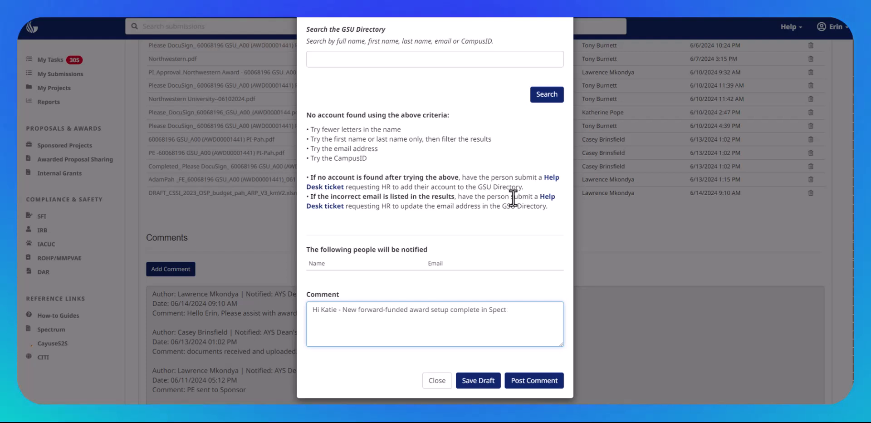
pyautogui.write('rum.')
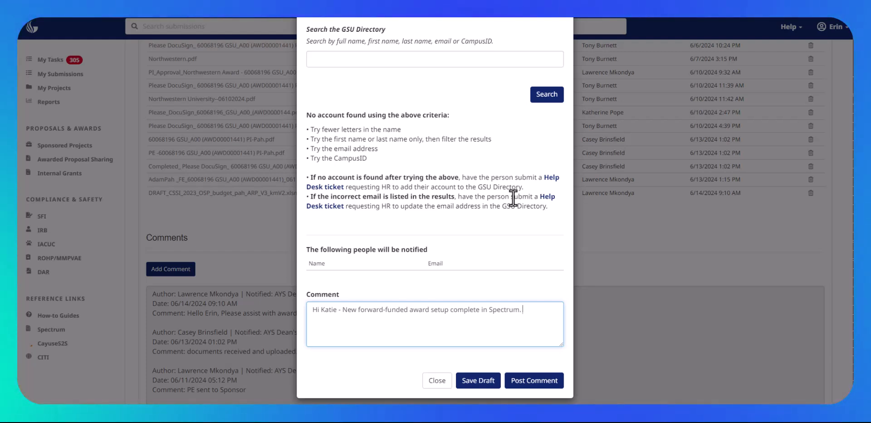
pyautogui.write(' Please fin')
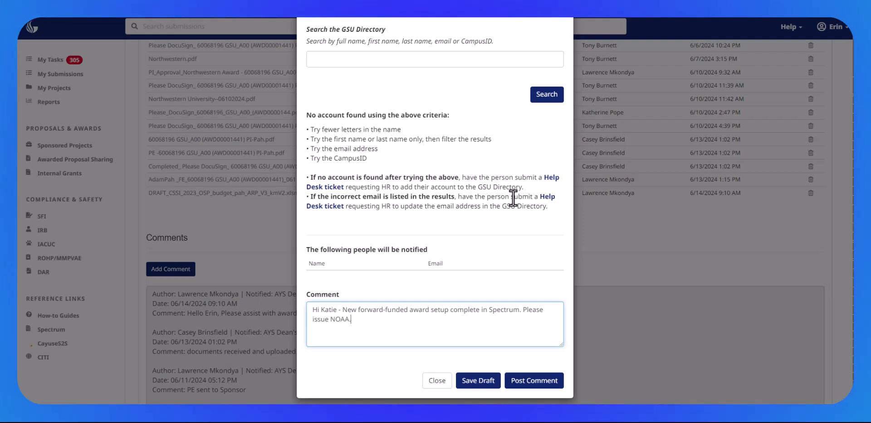
# Insert "and project milestones set up" after "complete" in the comment, and append "cc:" with the second colleague's first name.
pyautogui.click(479, 309)
pyautogui.write('and project ')
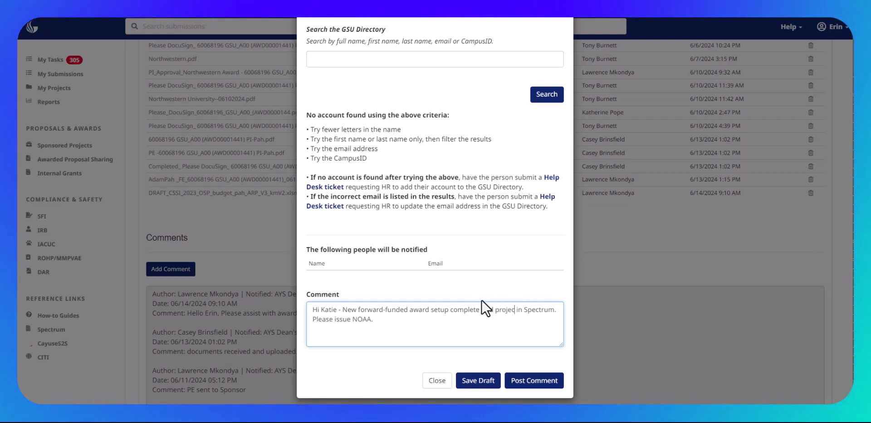
pyautogui.write('milestones set up')
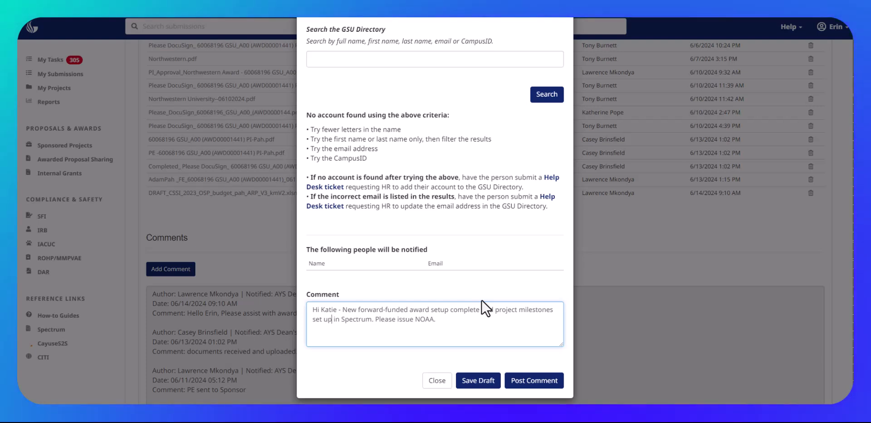
pyautogui.click(449, 321)
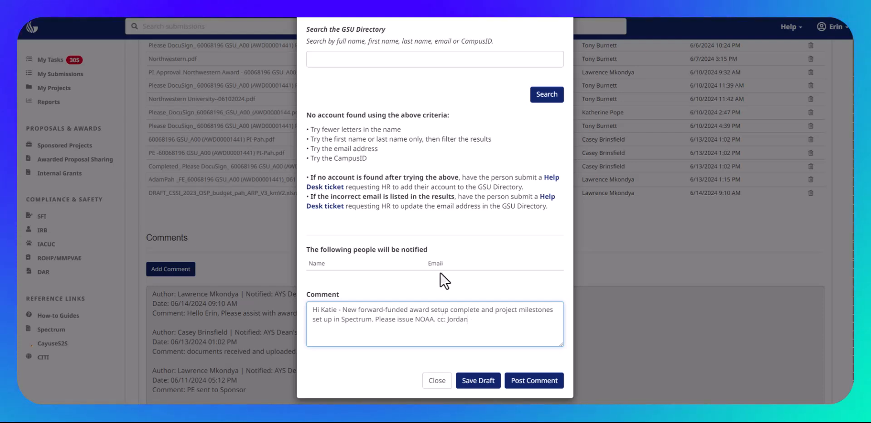
# Try to look up the cc'd colleague in the GSU Directory by last name.
pyautogui.scroll(4, 455, 187)
pyautogui.click(313, 232)
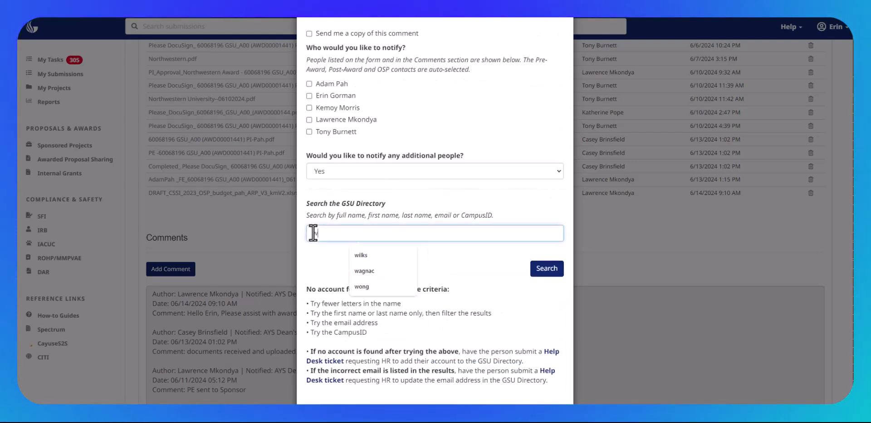
pyautogui.press('Return')
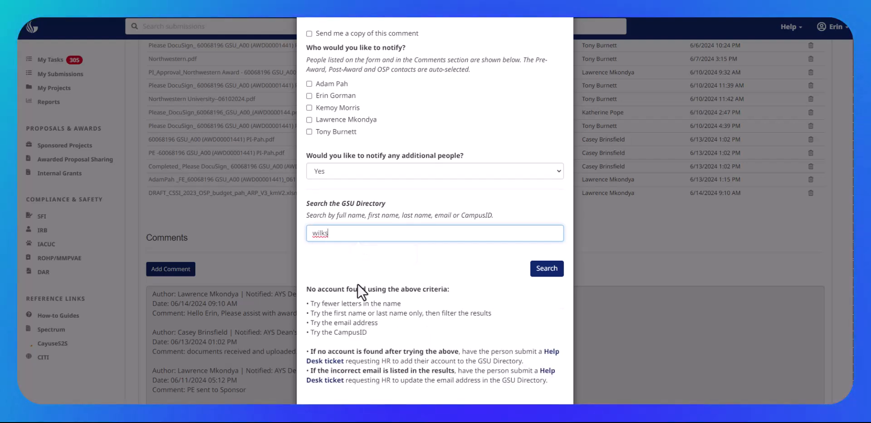
pyautogui.scroll(-4, 357, 284)
pyautogui.scroll(2, 444, 205)
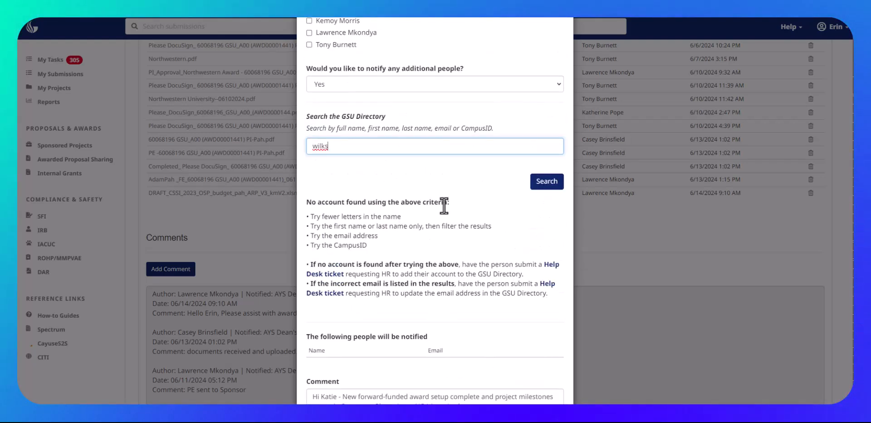
pyautogui.scroll(4, 443, 205)
# Post the comment, close the confirmation, and look through the earlier entries in the comment history.
pyautogui.scroll(-6, 443, 205)
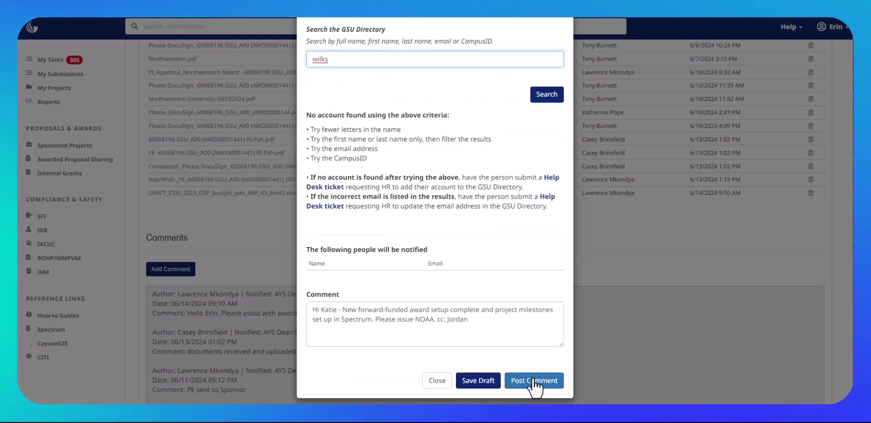
pyautogui.click(534, 381)
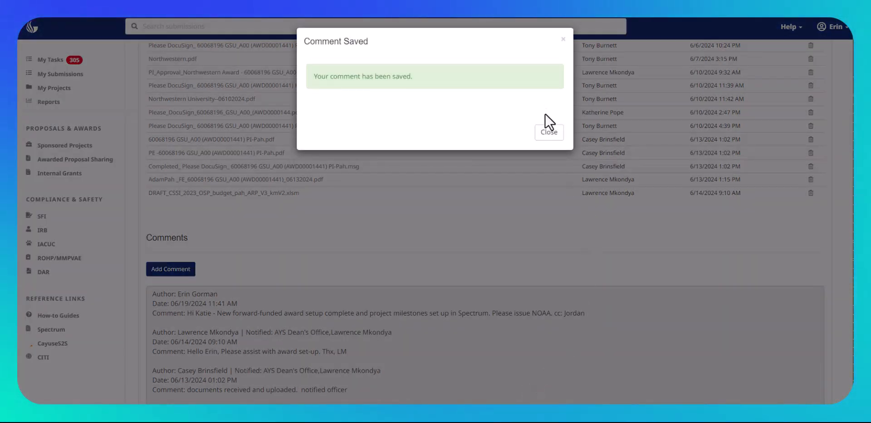
pyautogui.click(548, 133)
pyautogui.scroll(-5, 635, 317)
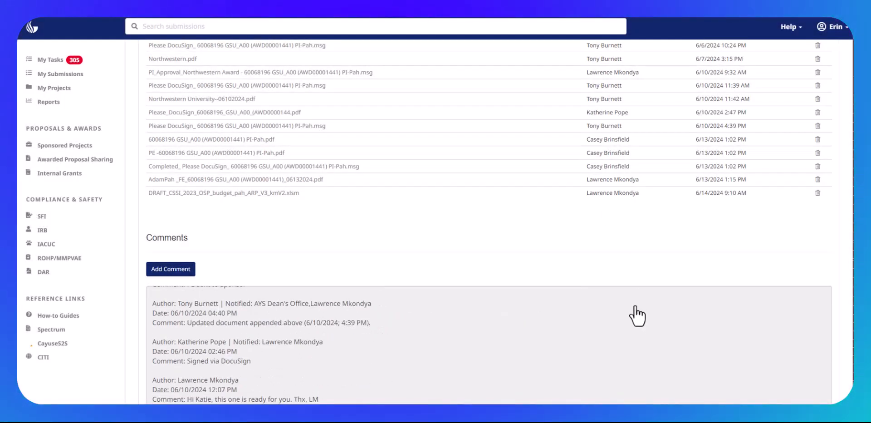
pyautogui.scroll(-5, 658, 354)
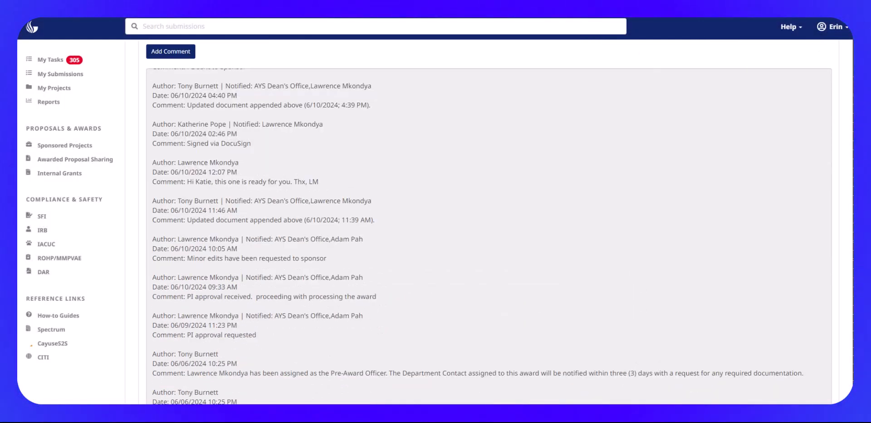